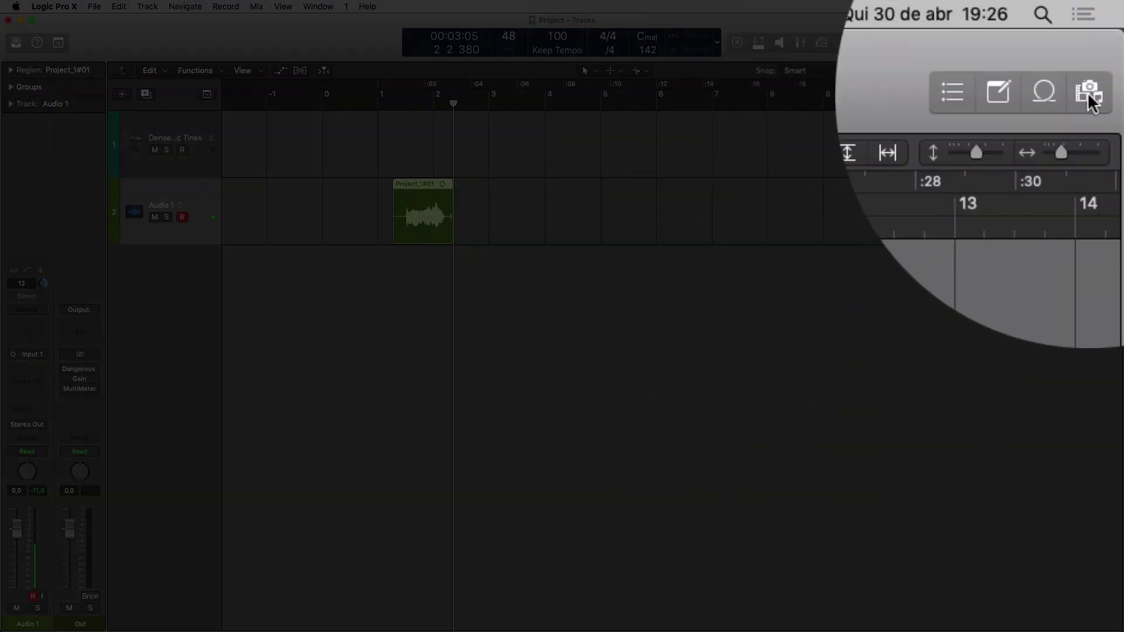
Step: Show the project's audio file list beside the Alchemy window and initialize the Alchemy preset
click(1087, 92)
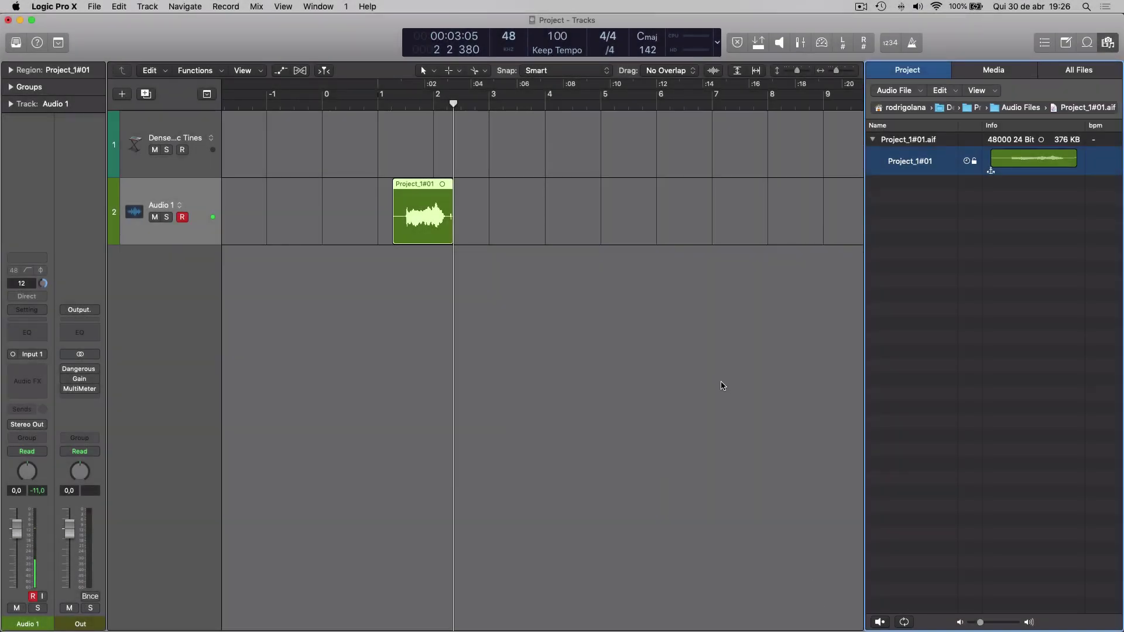
key(v)
drag(755, 21, 617, 21)
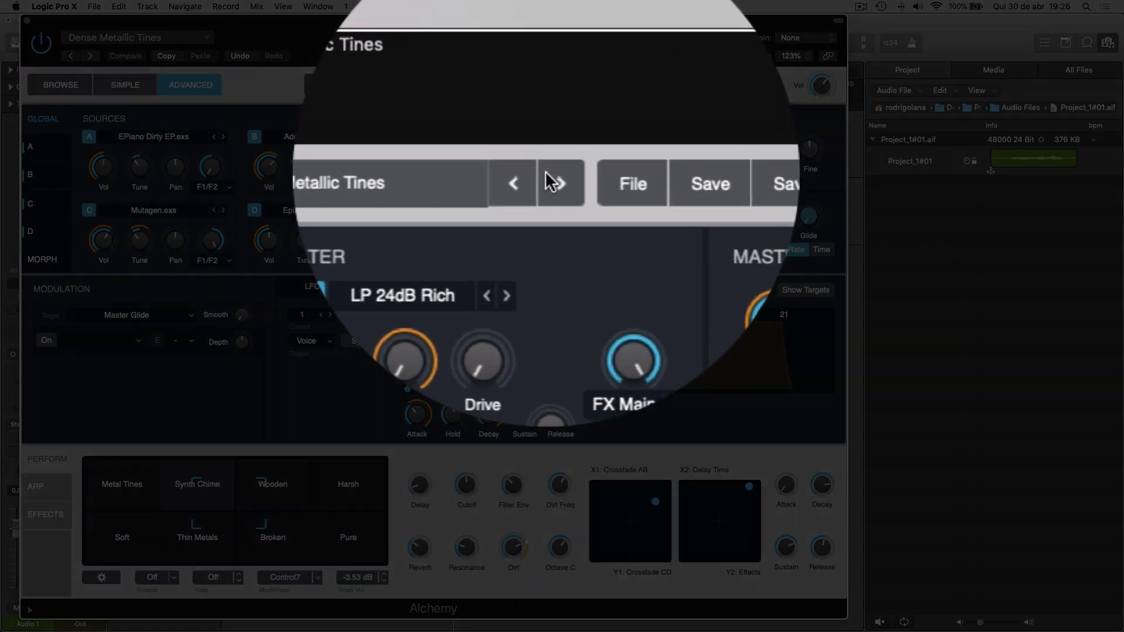
click(586, 188)
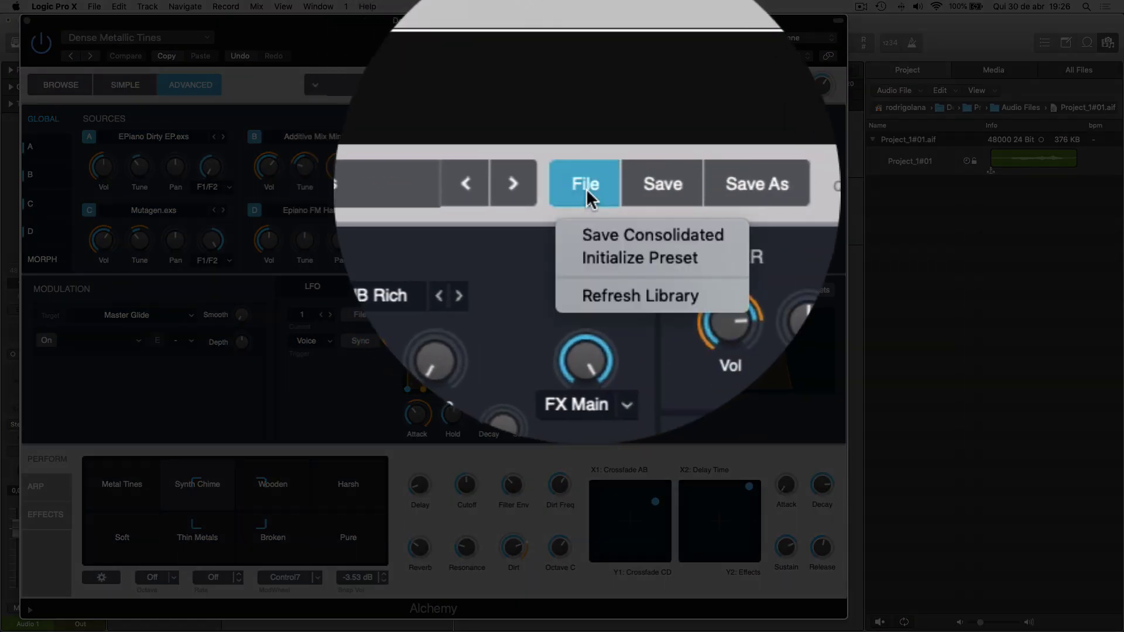
click(634, 251)
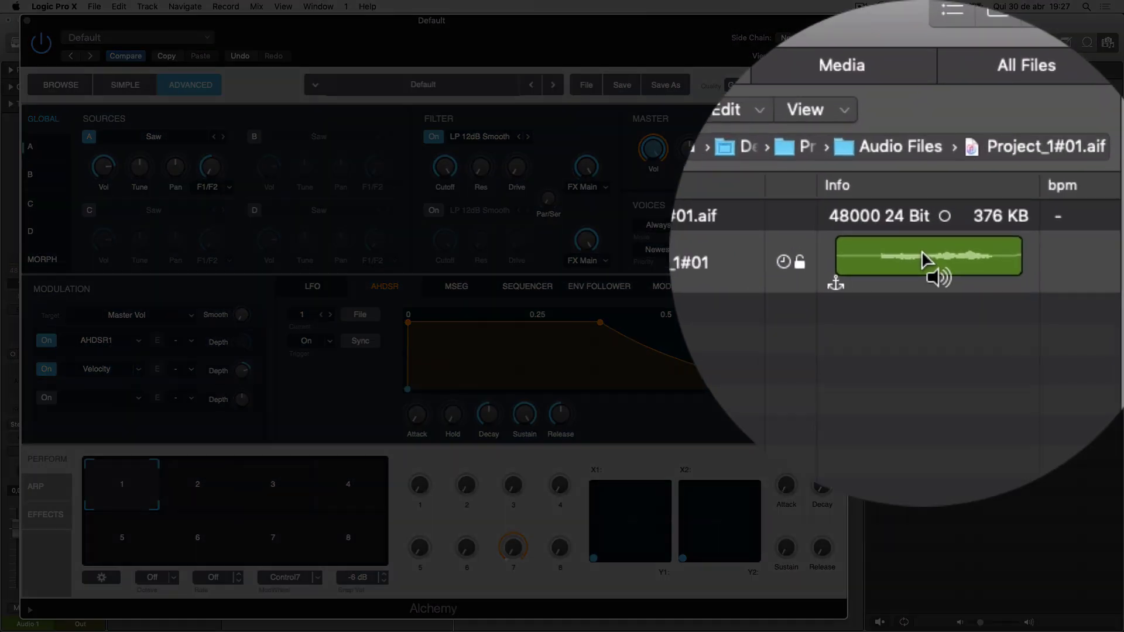
Step: Load the Project_1#01 recording from the project's audio files into Alchemy source A using the Sampler engine
drag(1031, 156, 229, 141)
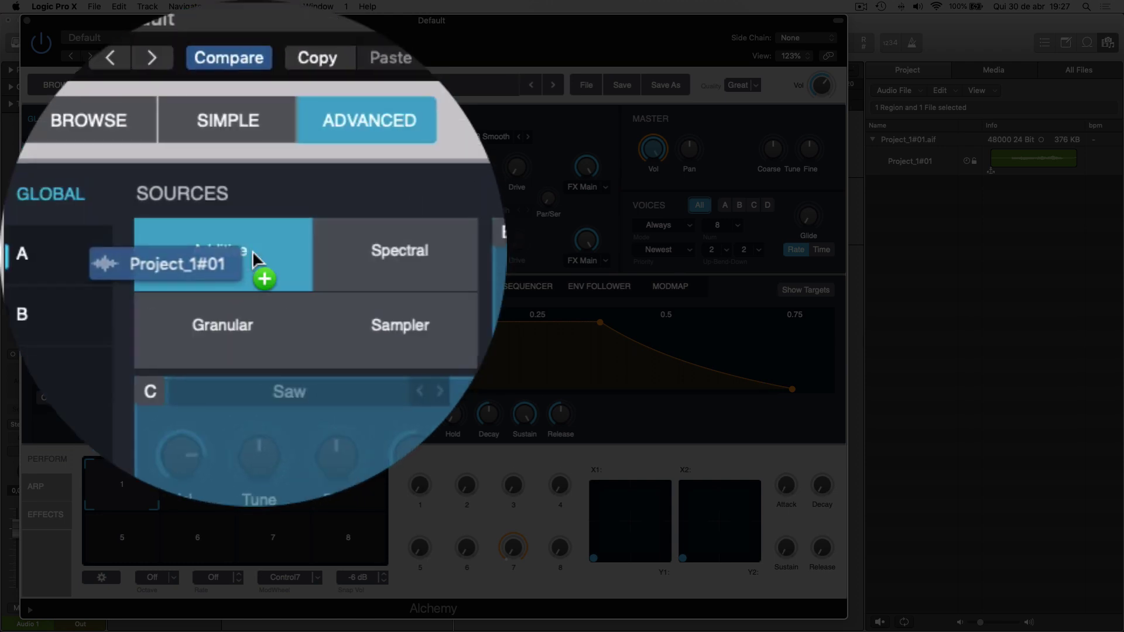
drag(252, 251, 225, 288)
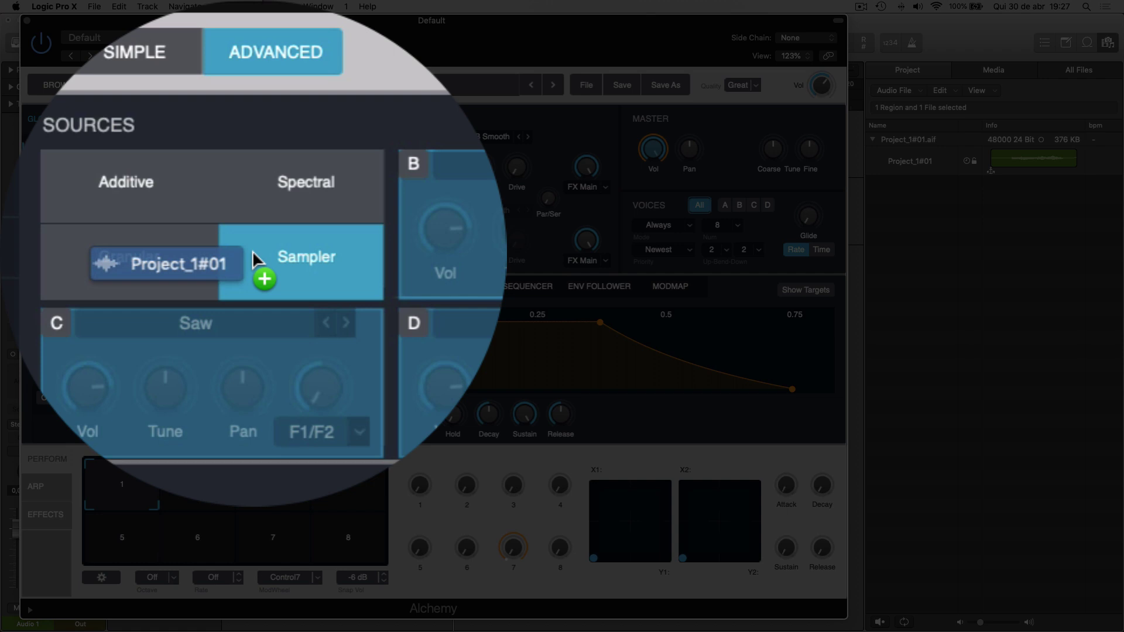
drag(251, 251, 252, 250)
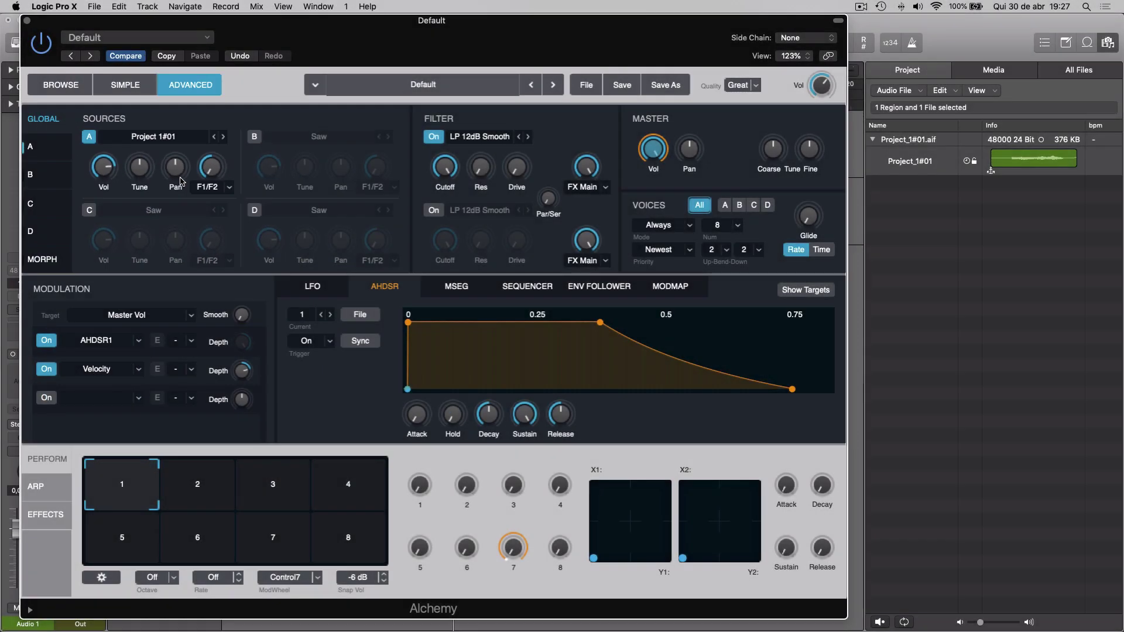
Step: Hide the plug-in window, select the Alchemy instrument track, and show the plug-in window again
key(v)
click(181, 133)
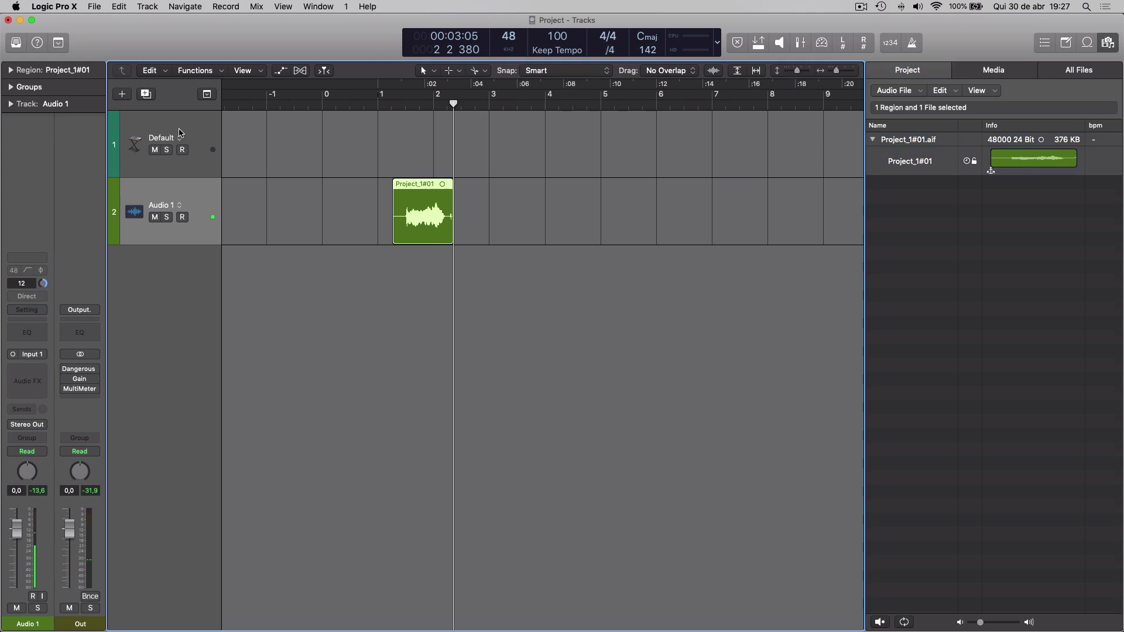
key(v)
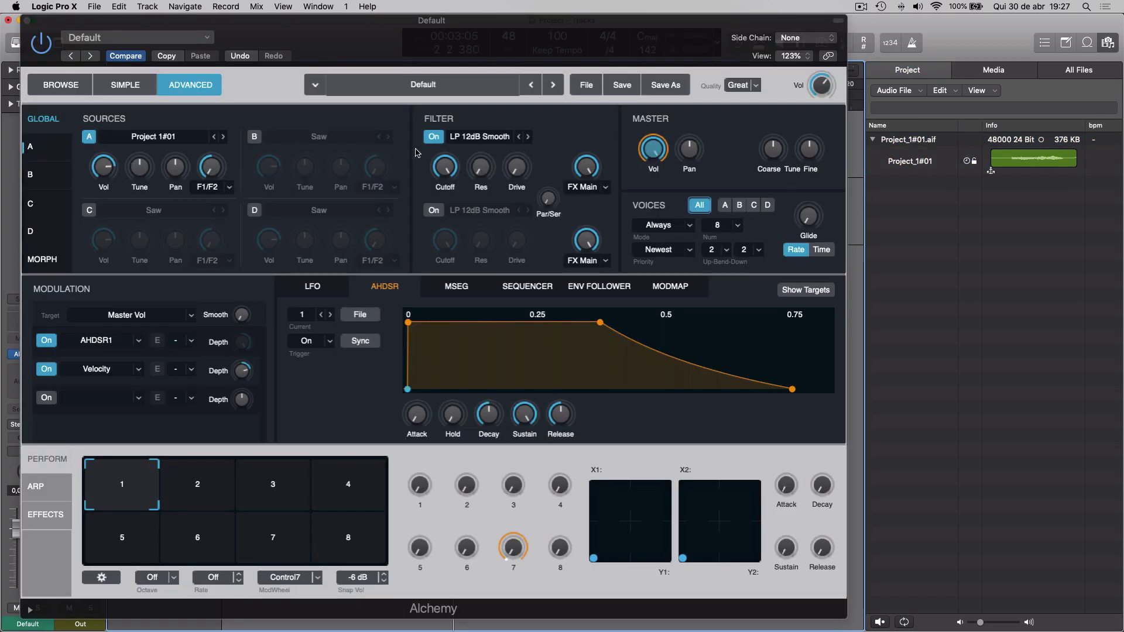
Step: Open the settings of source A and bring up its sample editor
drag(666, 22, 718, 22)
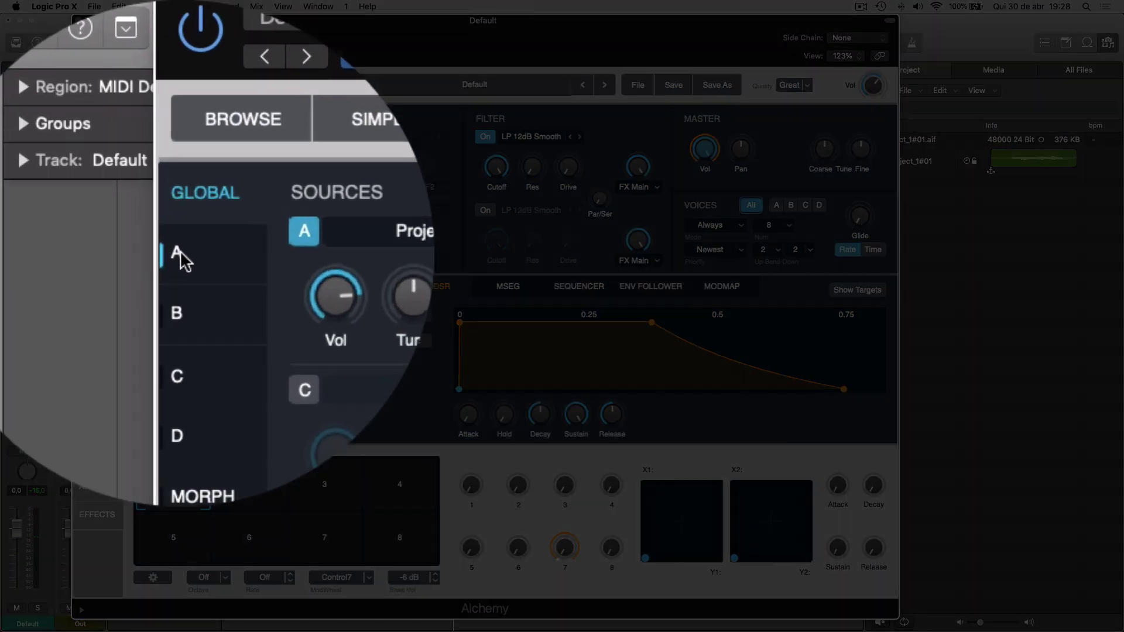
click(83, 147)
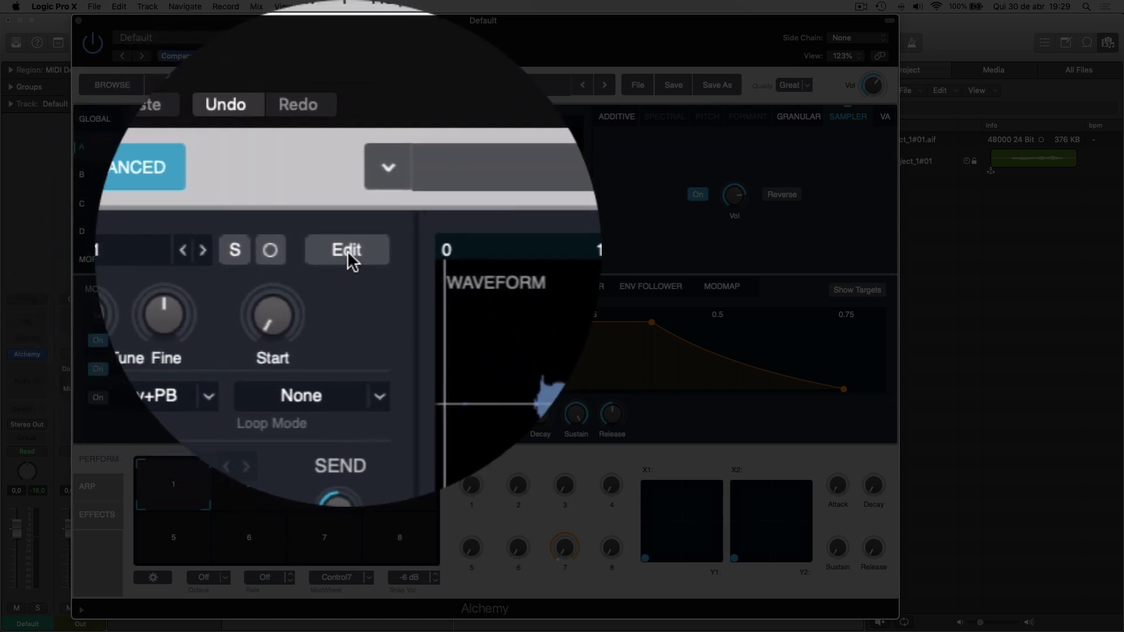
click(347, 249)
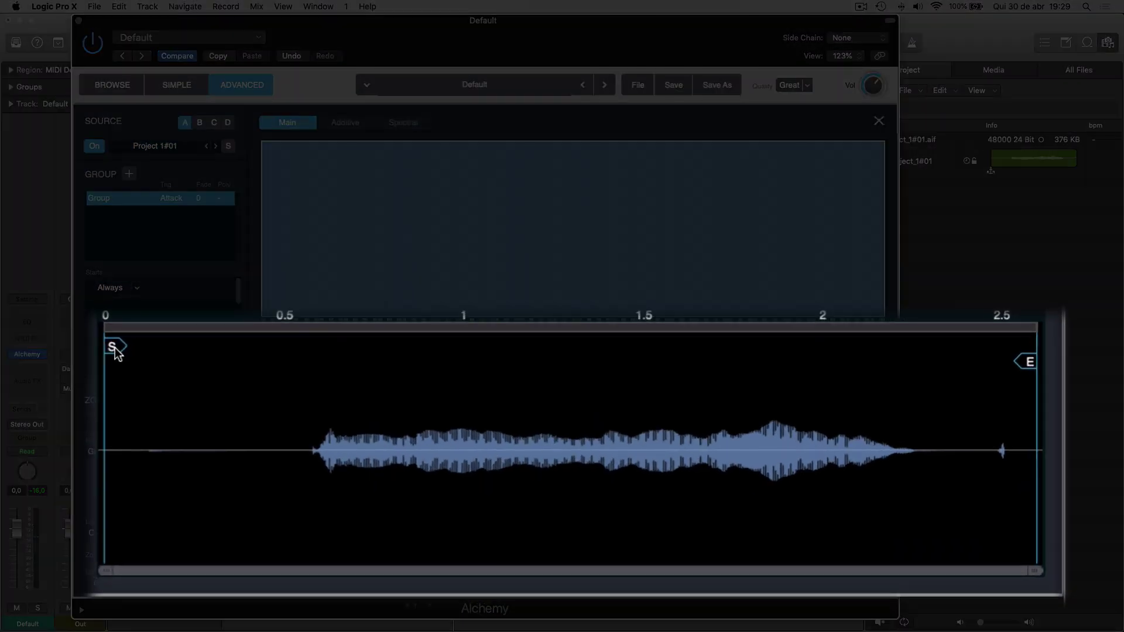
Step: Try the sample's start marker at about 0.57, 1.2 and 1.77 s, and return it to about 0.57 s
drag(115, 350, 323, 345)
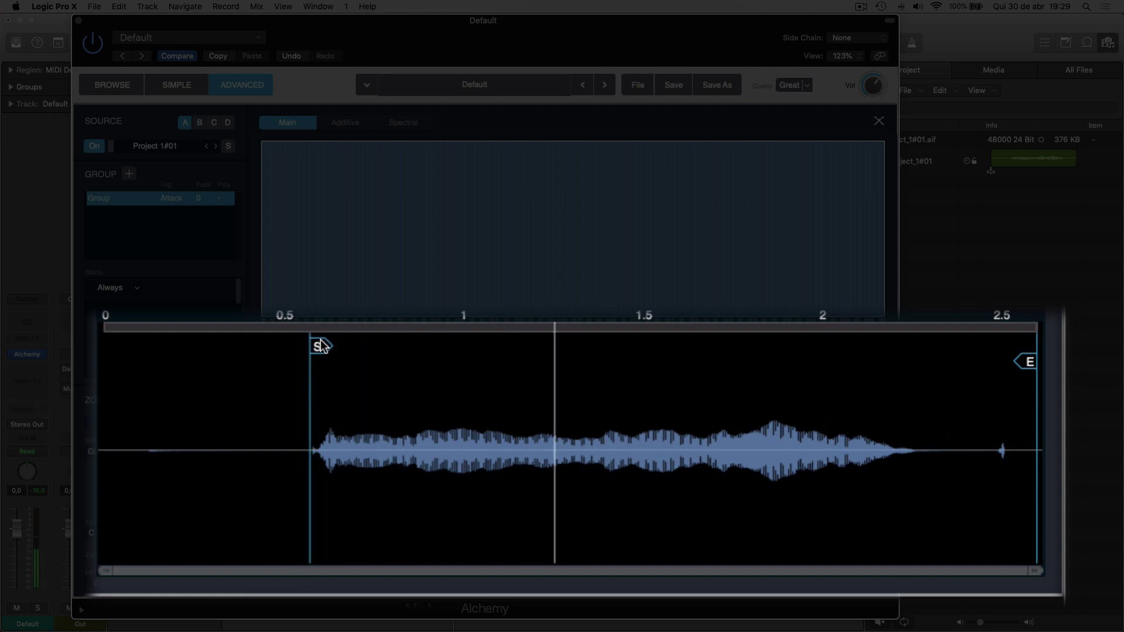
drag(318, 346, 544, 344)
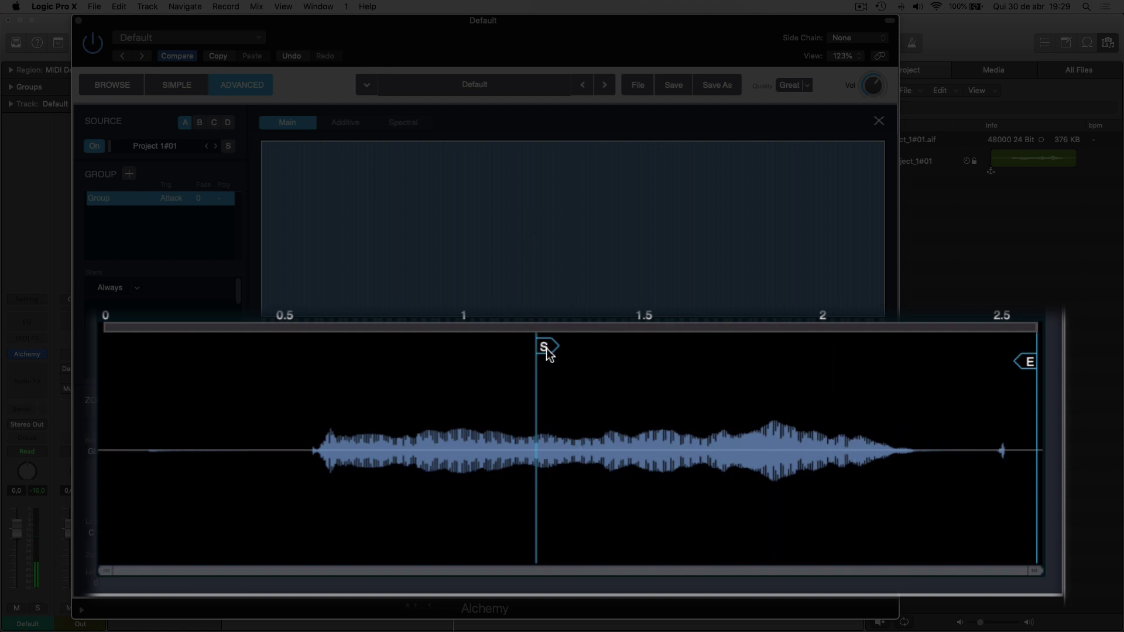
mouse_move(547, 349)
mouse_down()
mouse_move(771, 346)
mouse_move(749, 349)
mouse_up()
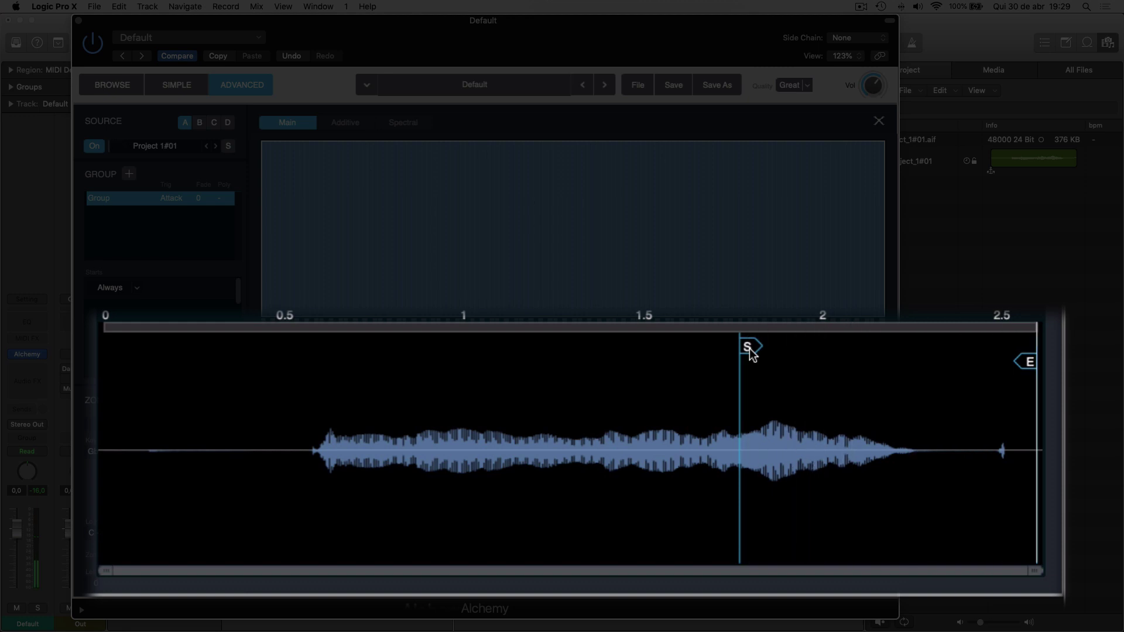
drag(749, 349, 318, 380)
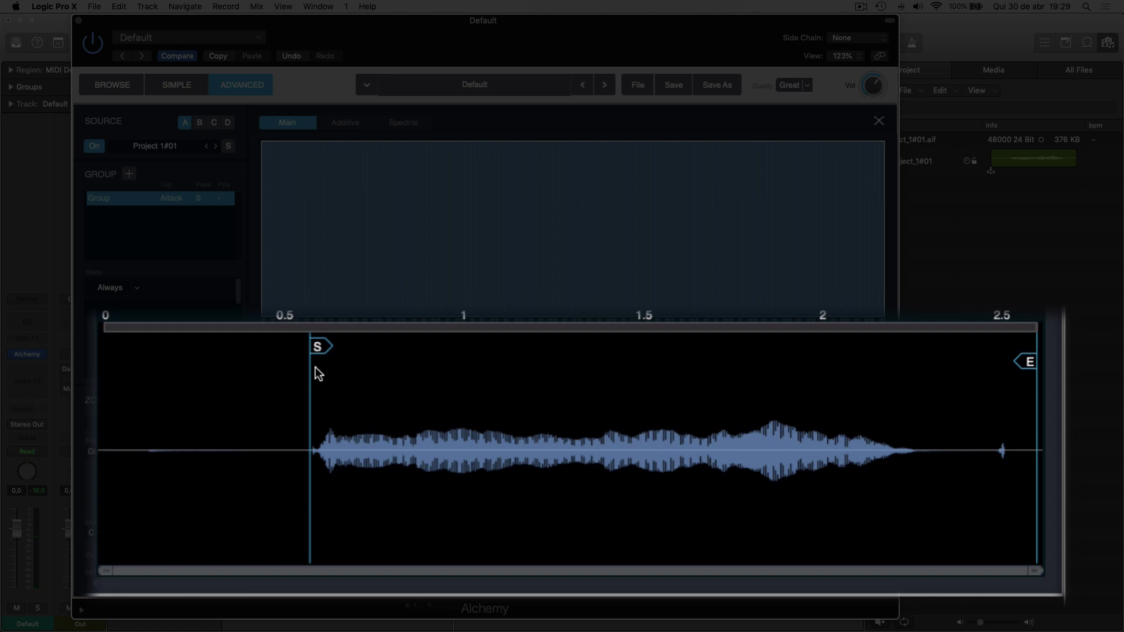
Step: Place the sample's start marker at about 1.77 s and its end marker at about 2.22 s
mouse_move(344, 351)
mouse_down()
mouse_move(773, 349)
mouse_move(732, 348)
mouse_move(748, 349)
mouse_up()
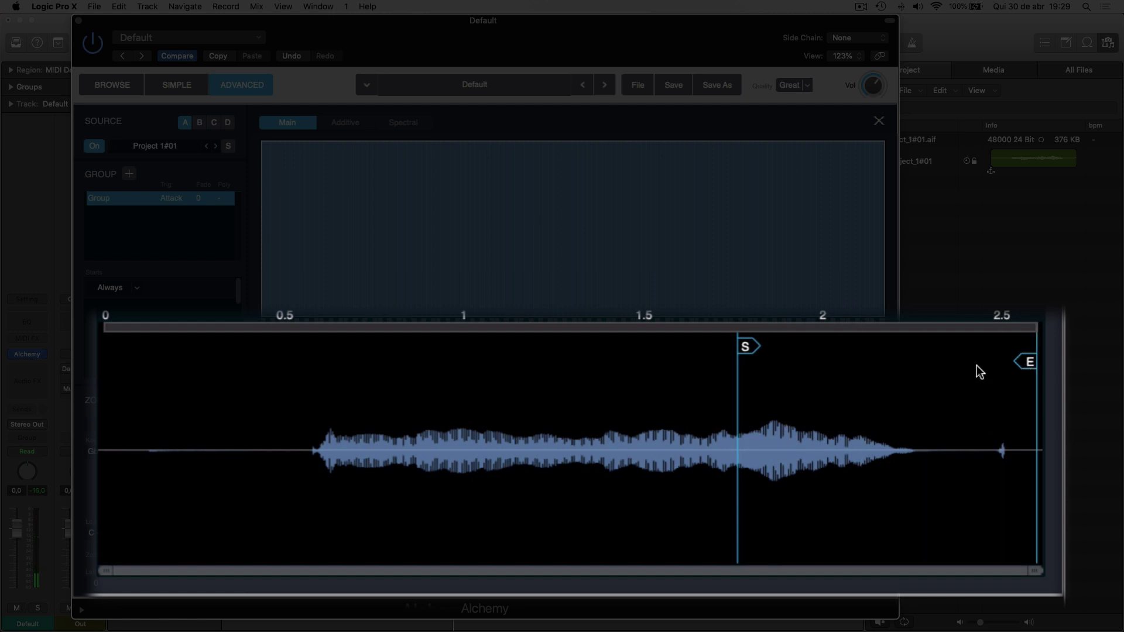
mouse_move(1026, 360)
mouse_down()
mouse_move(899, 363)
mouse_move(904, 382)
mouse_up()
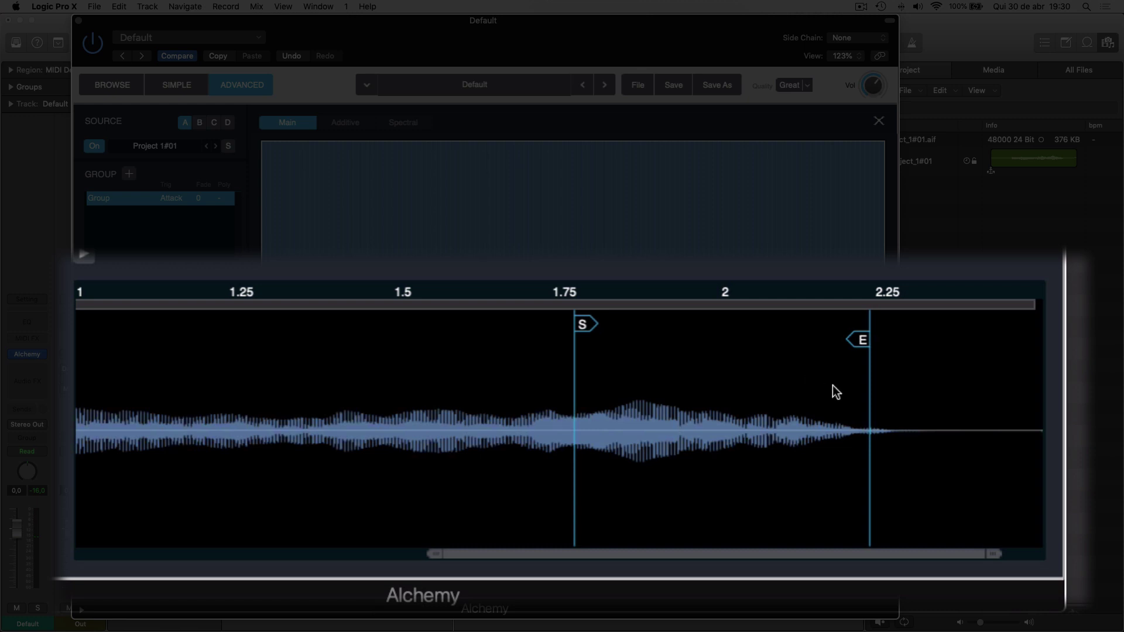
scroll(832, 385, up, 10)
scroll(832, 385, down, 12)
scroll(833, 385, up, 6)
scroll(832, 385, down, 5)
scroll(833, 386, up, 3)
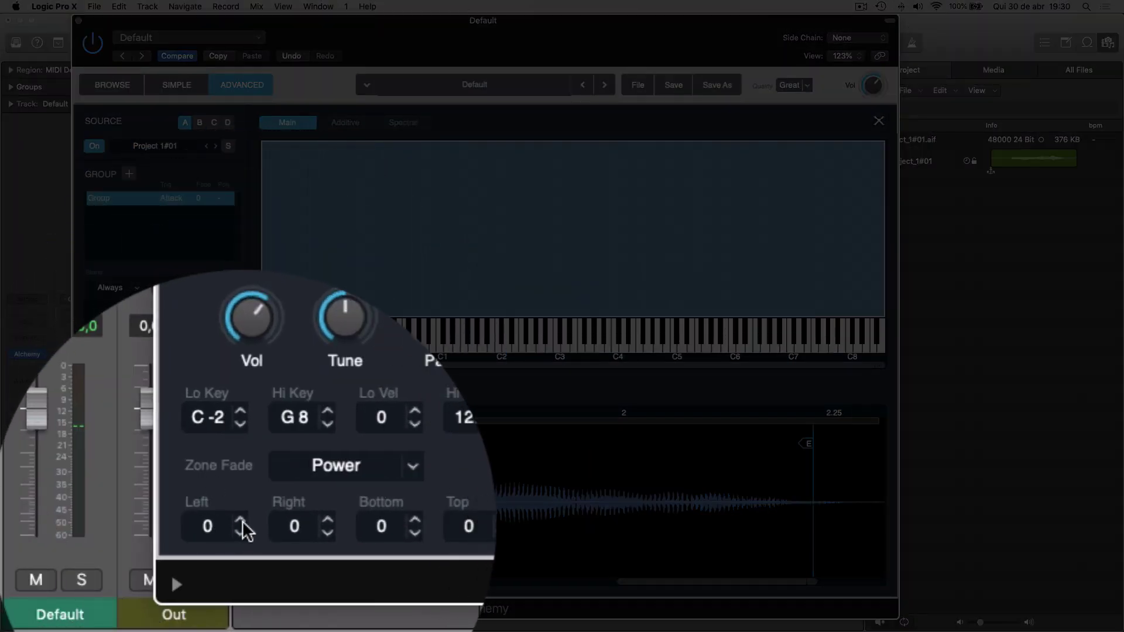
Step: Raise the zone's left fade to 7
click(240, 519)
click(241, 519)
click(240, 519)
click(241, 519)
click(241, 520)
click(241, 519)
click(241, 519)
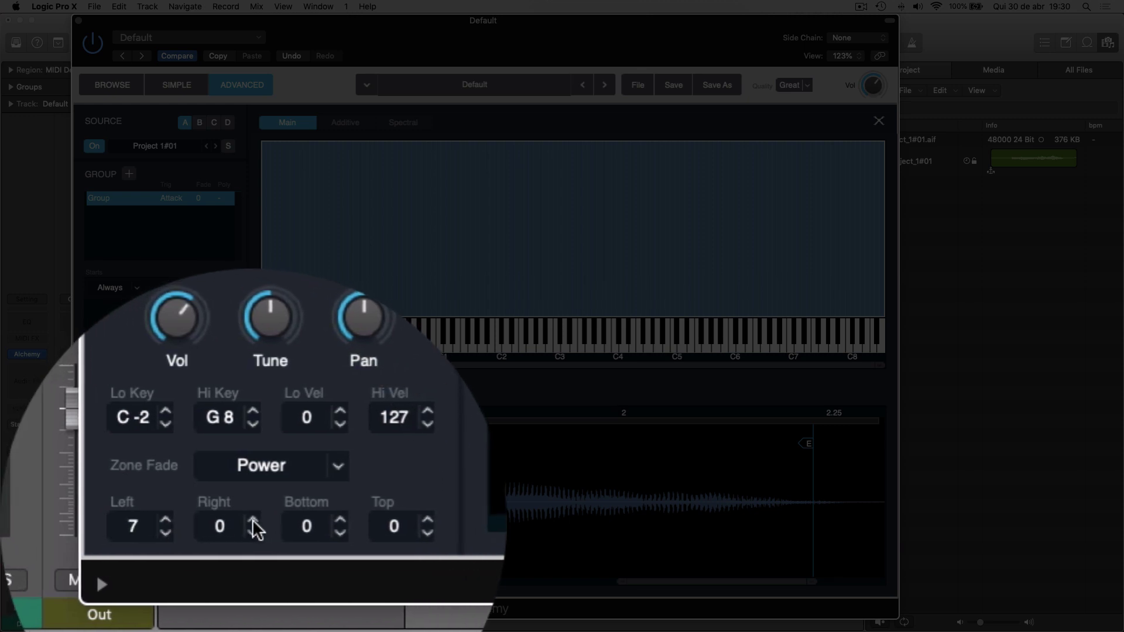
Step: Raise the zone's right fade to 127 and its left fade to 86
click(252, 519)
click(252, 519)
click(252, 519)
click(240, 520)
click(240, 519)
click(241, 520)
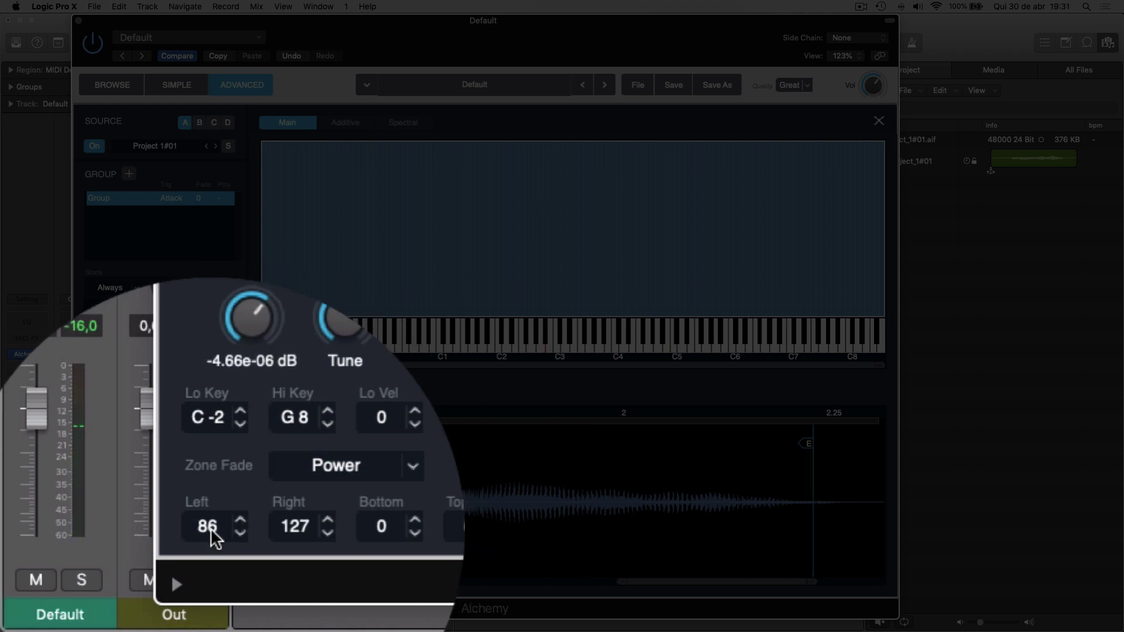
Step: Lower the zone's left and right fades to 10 each and close the sample editor
click(240, 532)
drag(217, 524, 141, 625)
drag(213, 525, 185, 626)
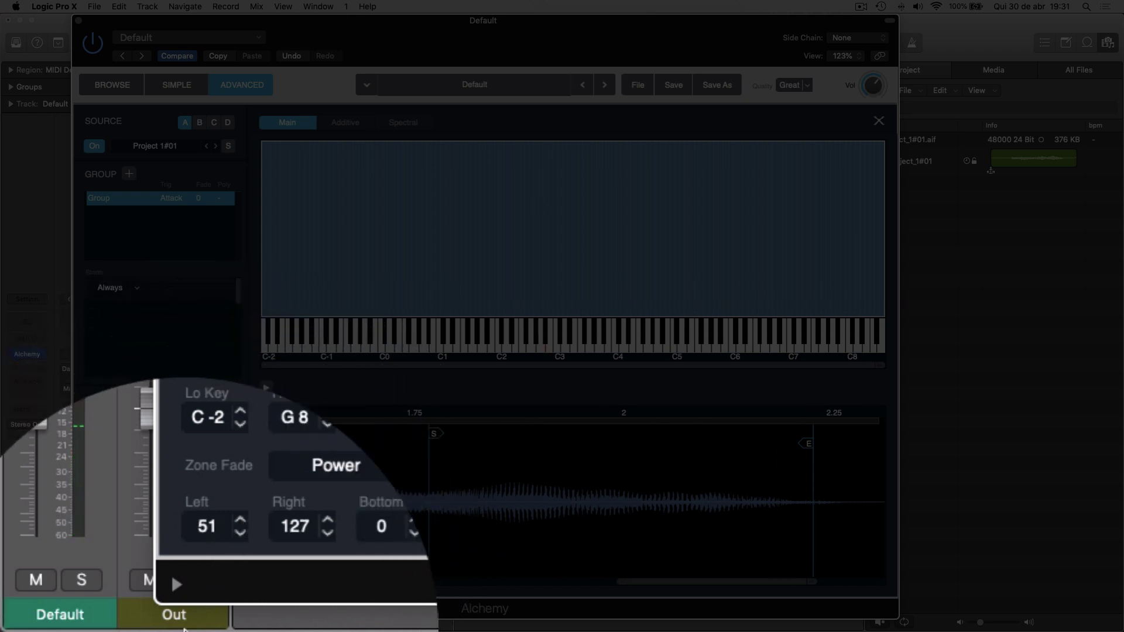
drag(214, 526, 194, 610)
drag(210, 524, 213, 615)
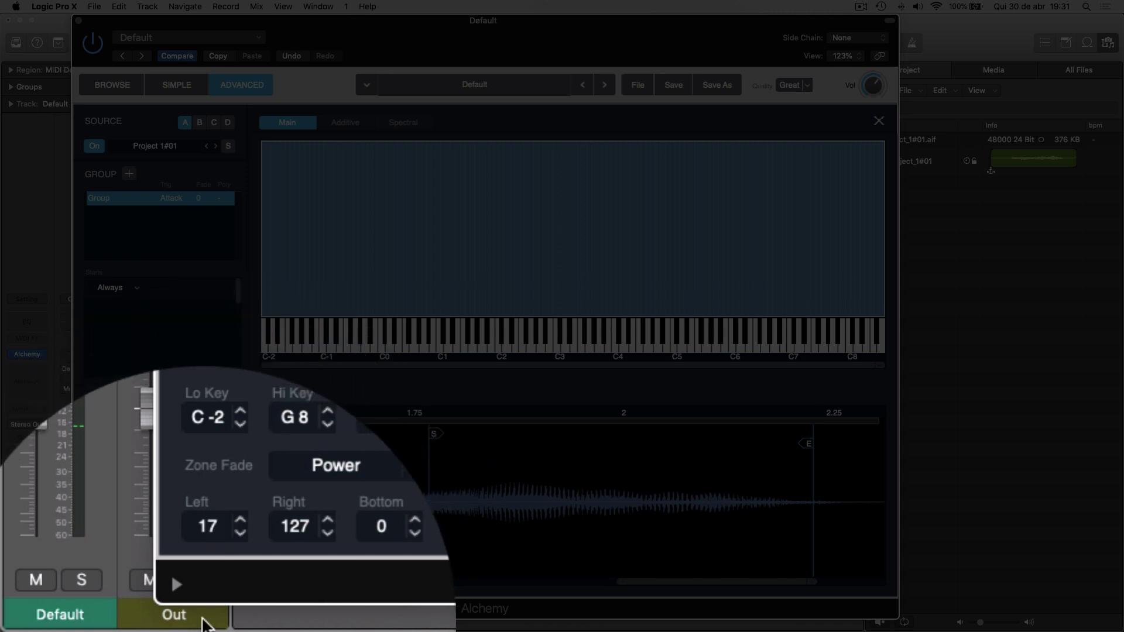
drag(215, 529, 251, 620)
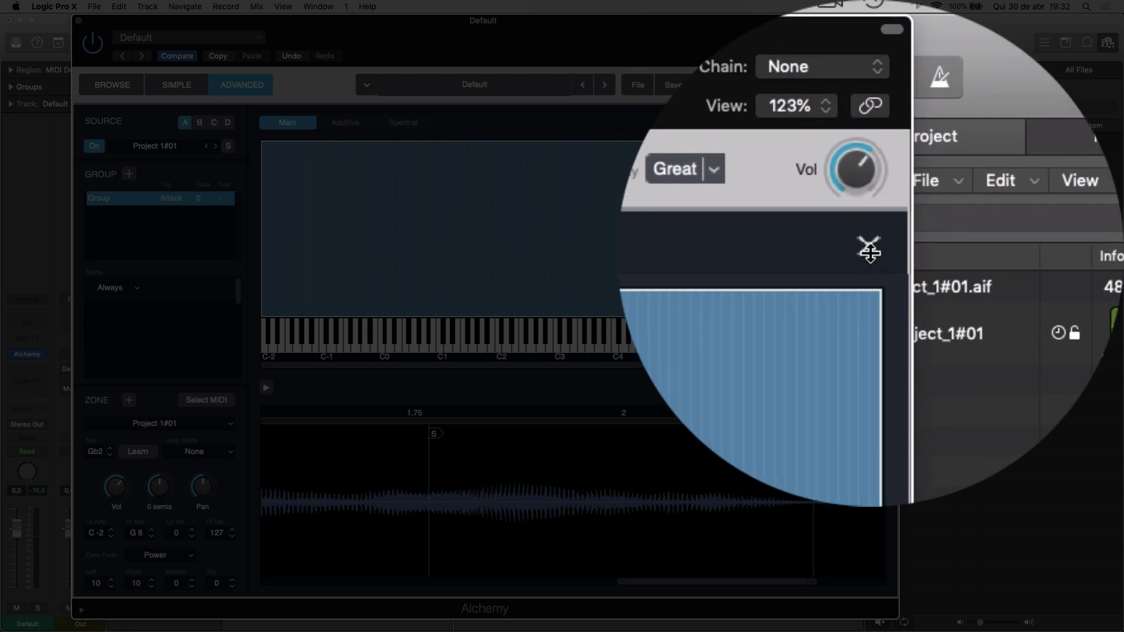
click(869, 251)
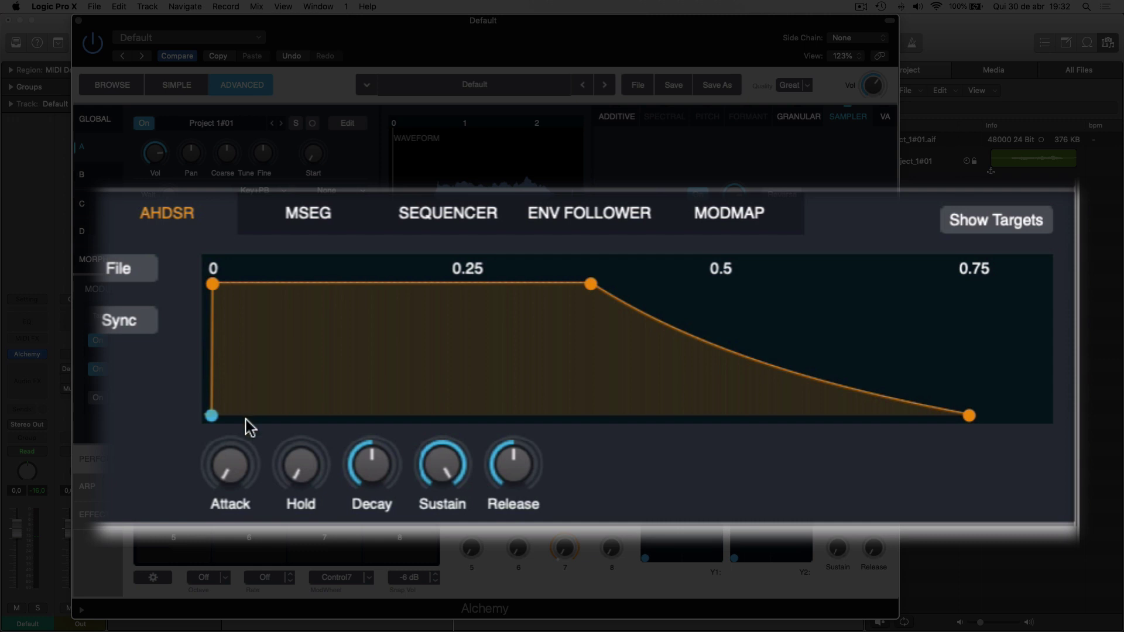
Step: Raise the AHDSR envelope's Attack to about 0.17 s
mouse_move(237, 445)
drag(236, 465, 251, 374)
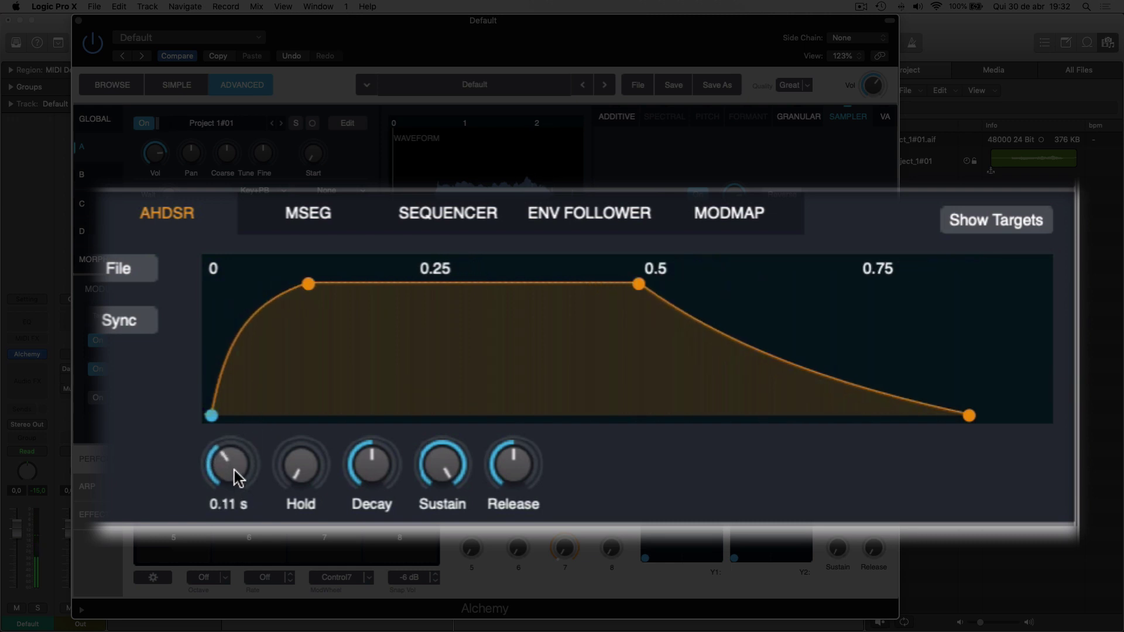
drag(234, 470, 232, 409)
drag(229, 458, 240, 512)
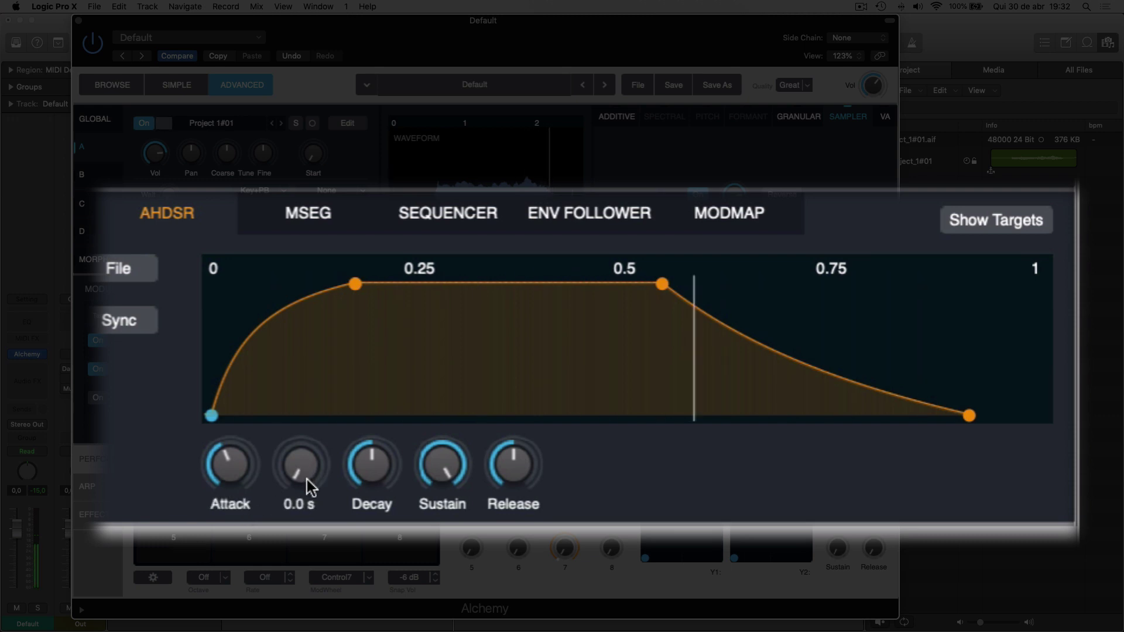
Step: Try the envelope's Hold at 20 s and return it to 0 s
drag(300, 476, 369, 204)
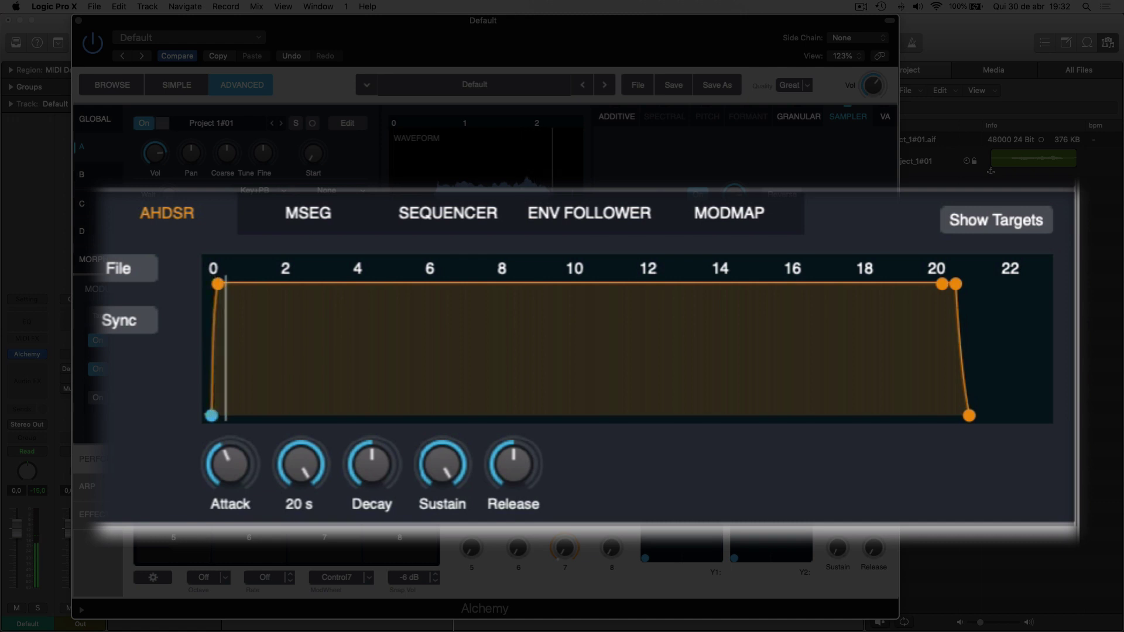
drag(318, 456, 498, 631)
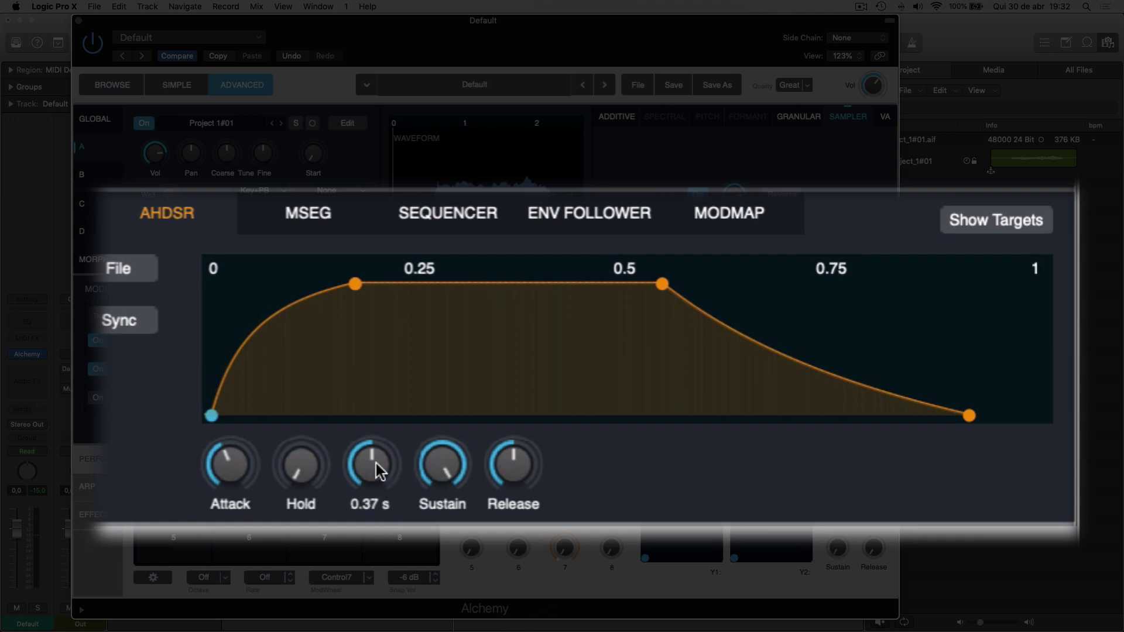
Step: Try the envelope's Decay at its minimum and at 20 s, and settle it at about 0.15 s
drag(376, 462, 376, 586)
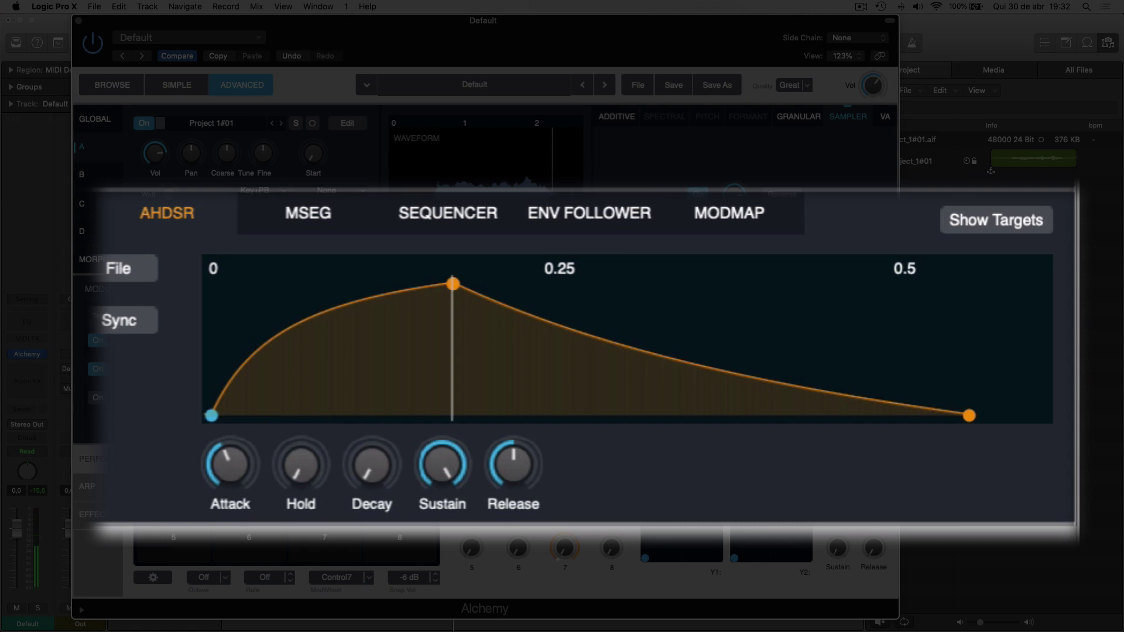
drag(384, 447, 427, 422)
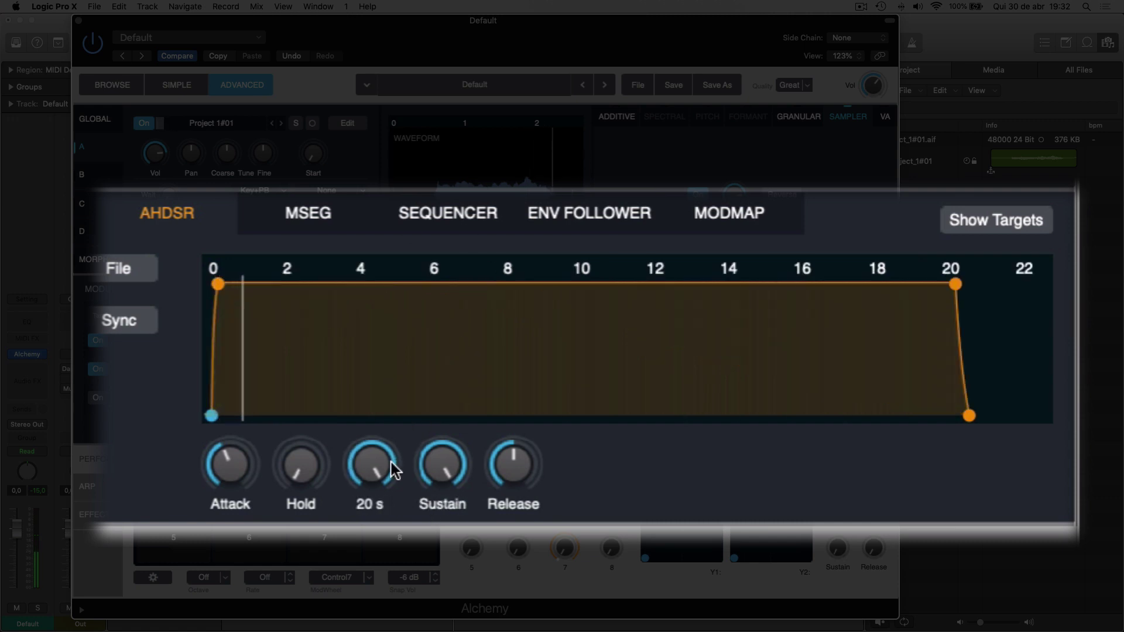
drag(379, 461, 382, 515)
Step: Compare the envelope's Sustain at 0% and 100%, leave it at 0%, and raise the Release to about 20 s
mouse_move(442, 462)
drag(443, 463, 584, 630)
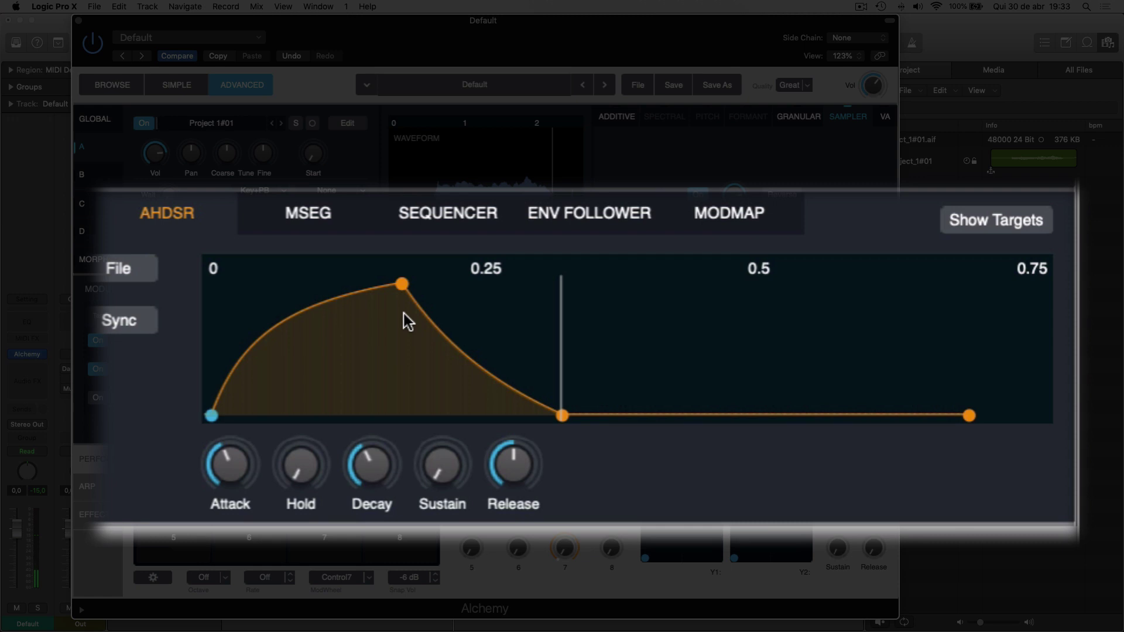
drag(444, 463, 605, 186)
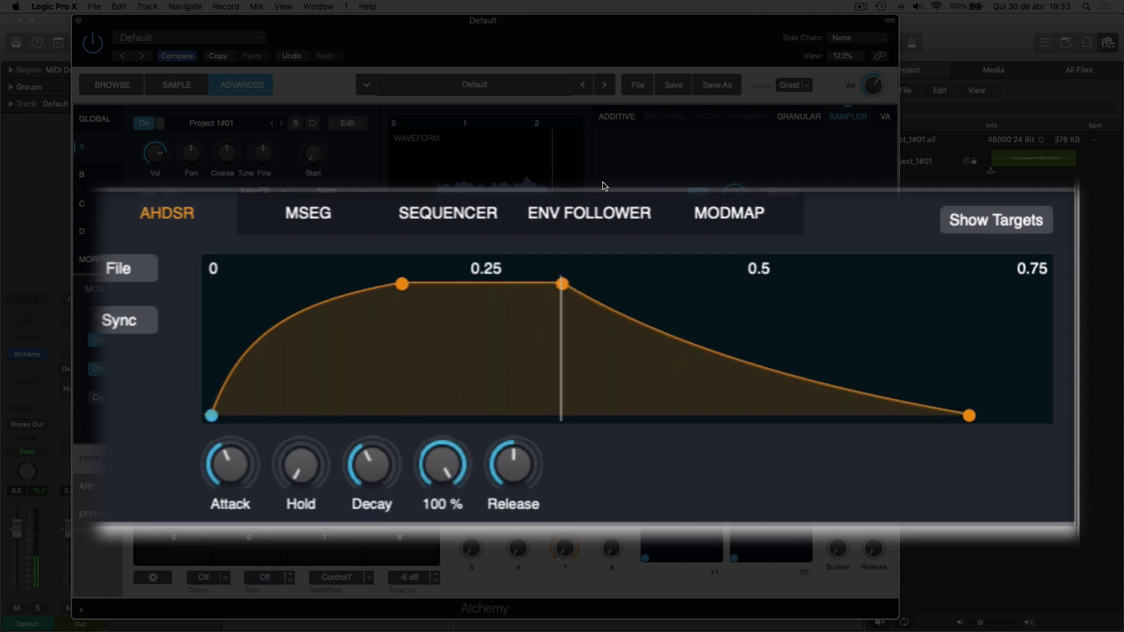
drag(443, 465, 476, 479)
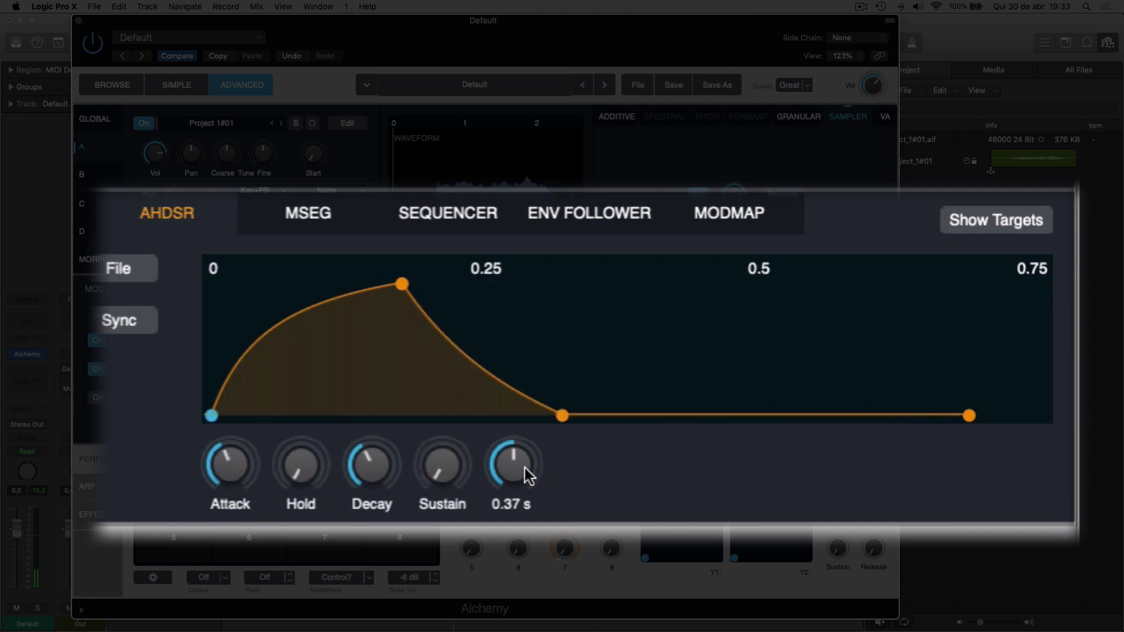
drag(524, 468, 510, 378)
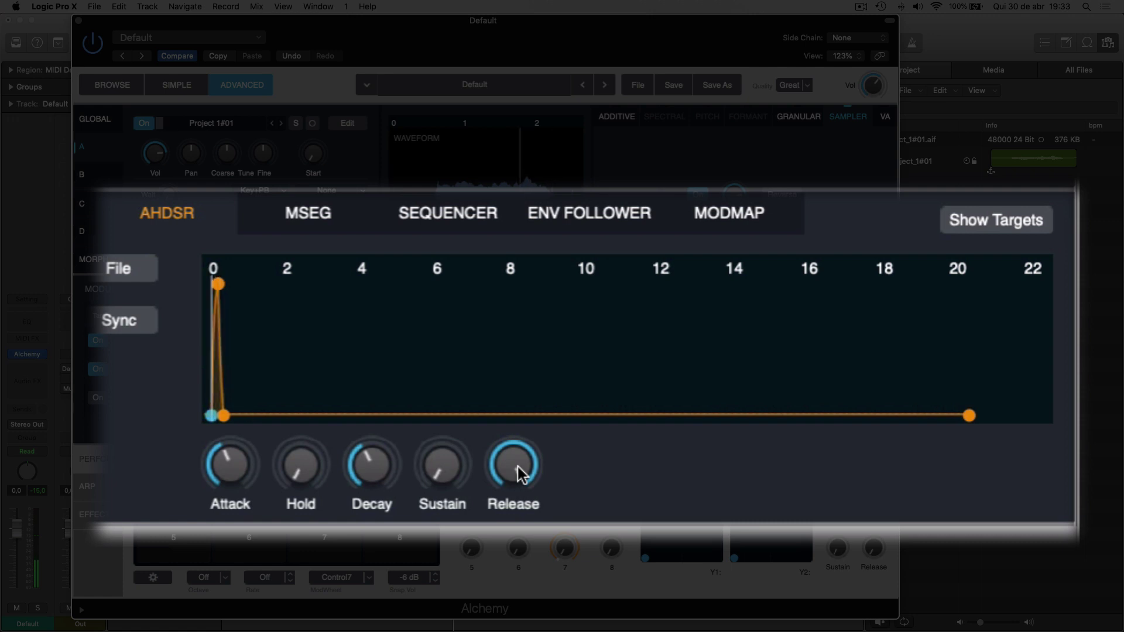
Step: Enable the first slot of the main effects rack and load the Distortion effect into it
mouse_move(454, 453)
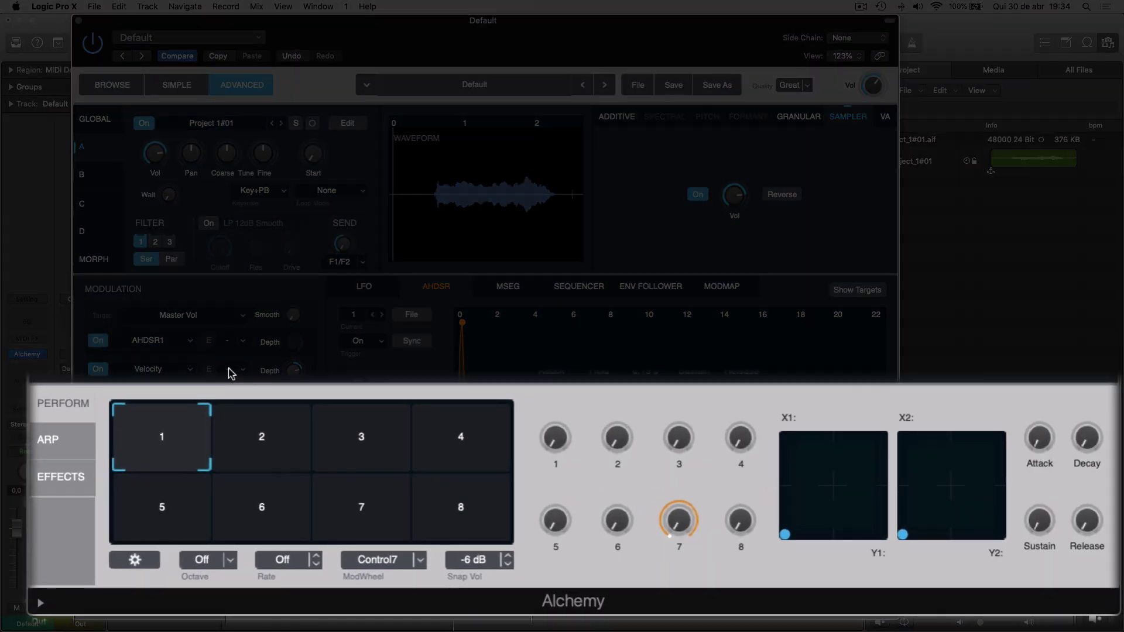
click(64, 466)
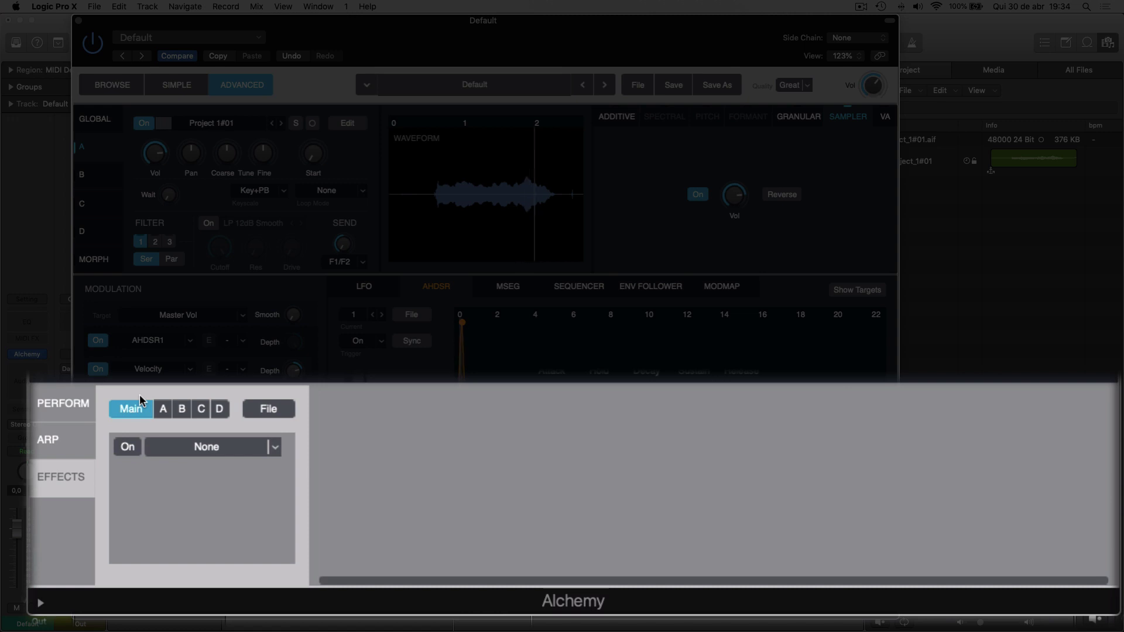
click(126, 443)
click(279, 433)
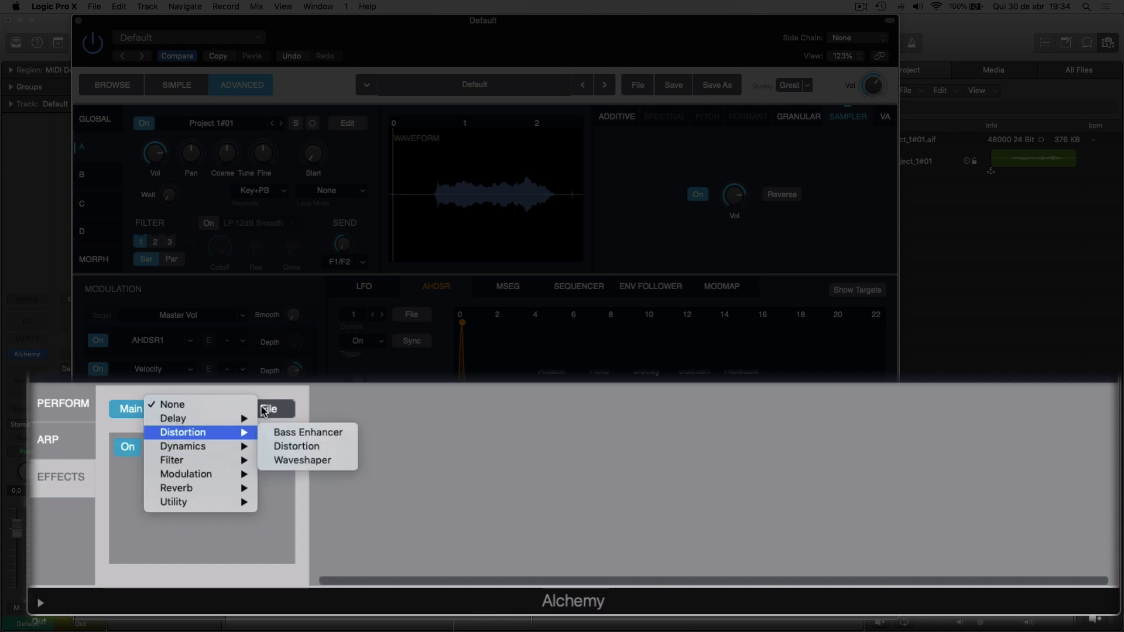
click(305, 446)
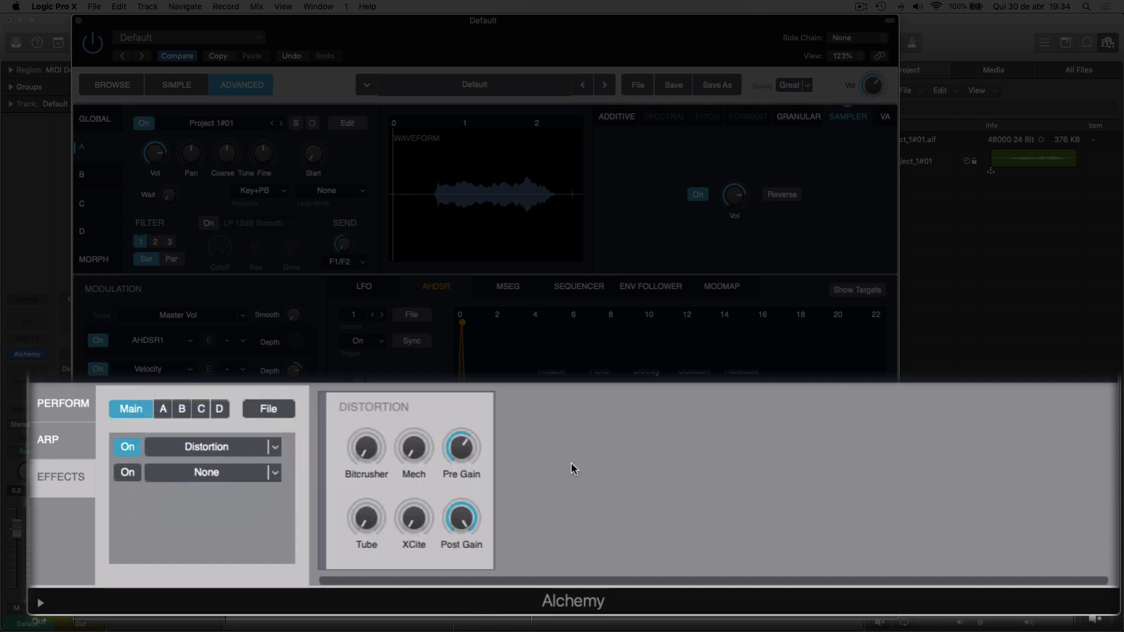
Step: Raise the Distortion effect's Bitcrusher amount well above its minimum
mouse_move(367, 440)
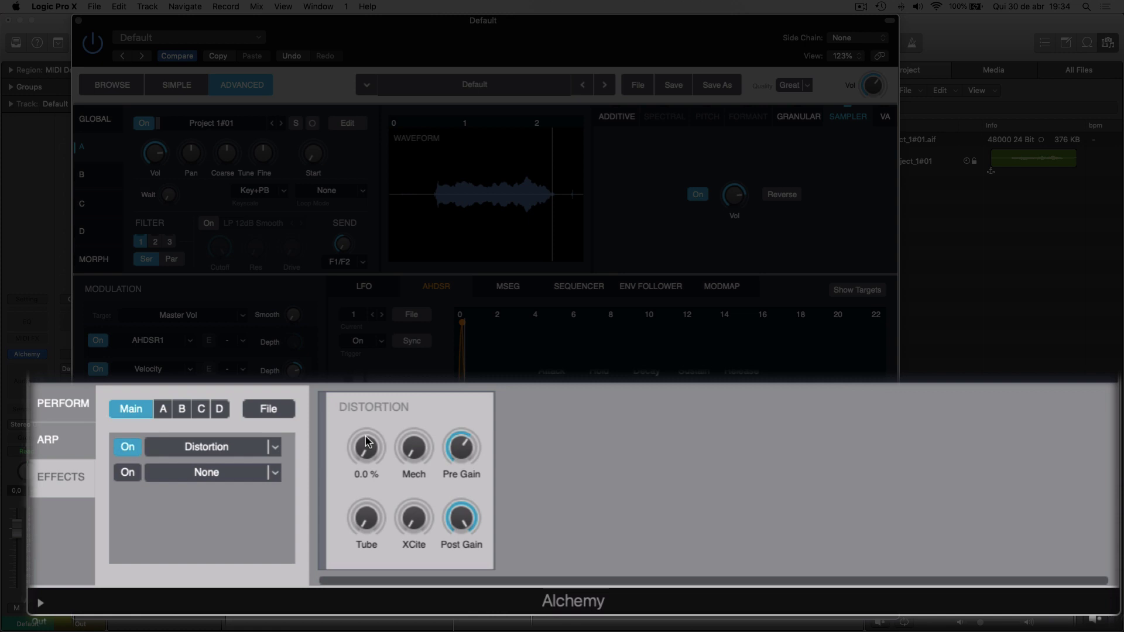
drag(366, 442, 338, 412)
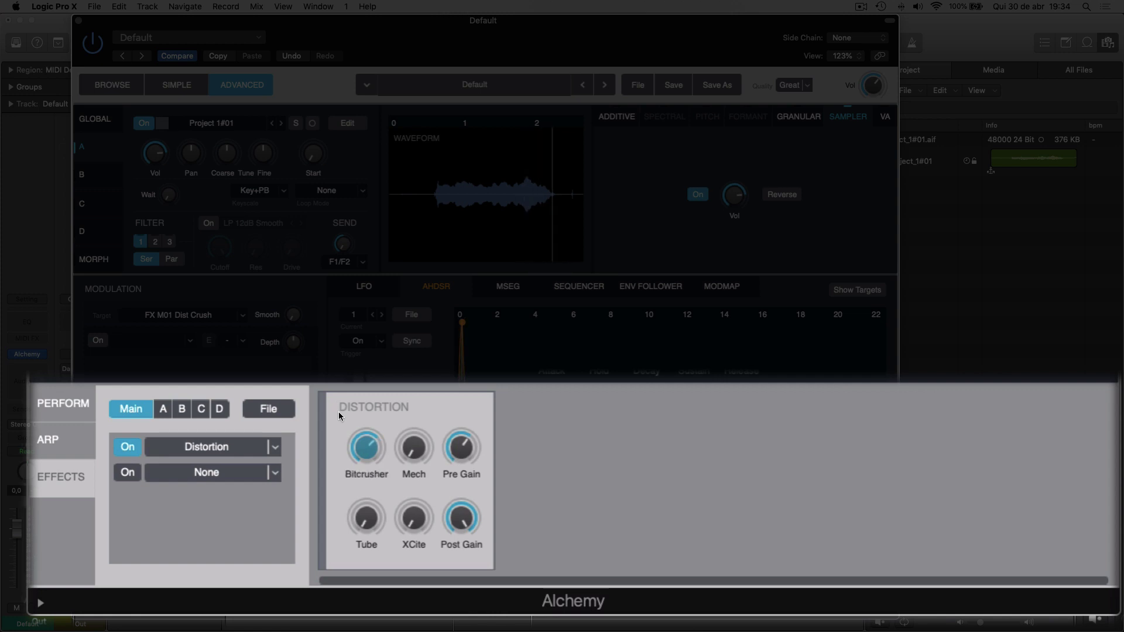
click(259, 511)
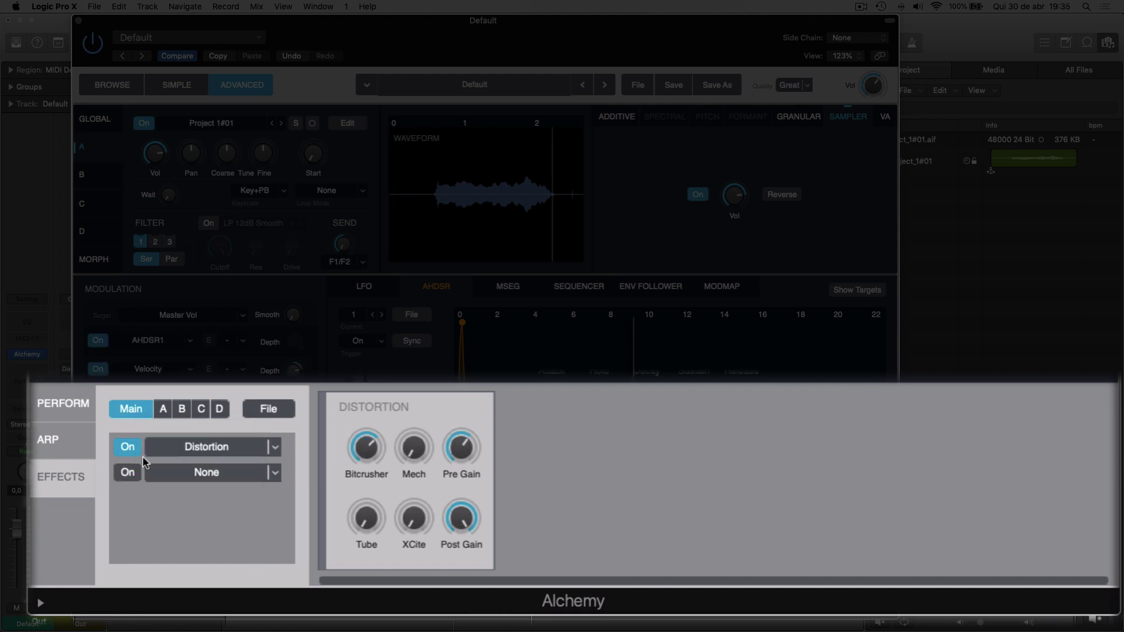
Step: Load Acoustic Reverb into the second main effects slot and raise its Time to about 14255 ms
click(127, 459)
click(275, 470)
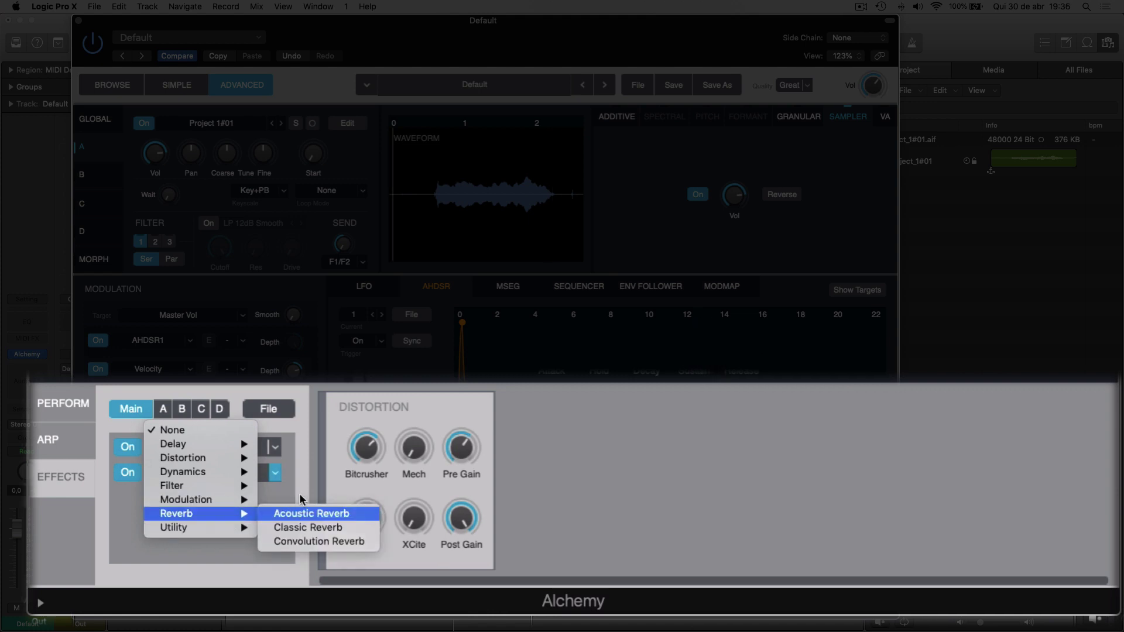
click(316, 514)
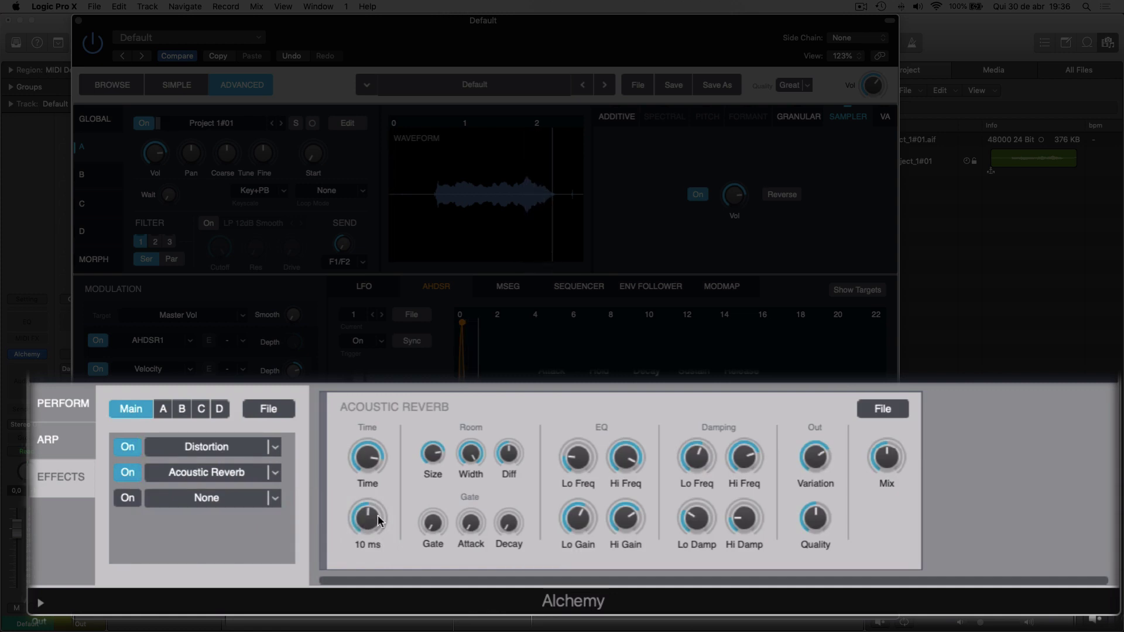
mouse_move(375, 445)
drag(374, 441, 379, 423)
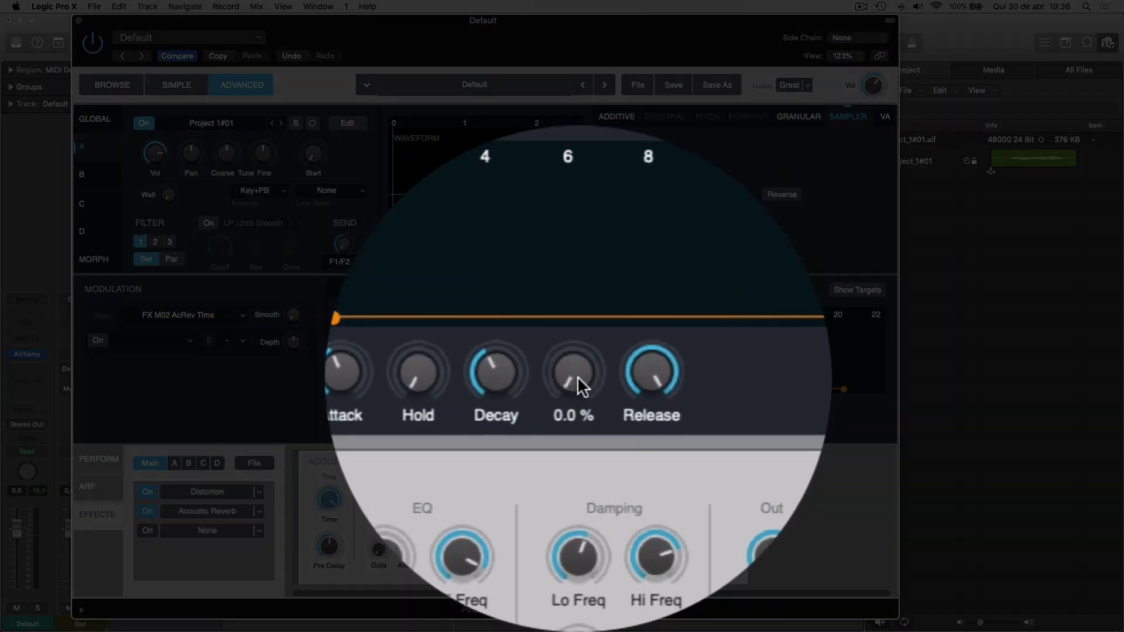
Step: Raise the AHDSR envelope's Sustain to its maximum and its Hold and Decay to about 20 s each
drag(577, 416, 667, 207)
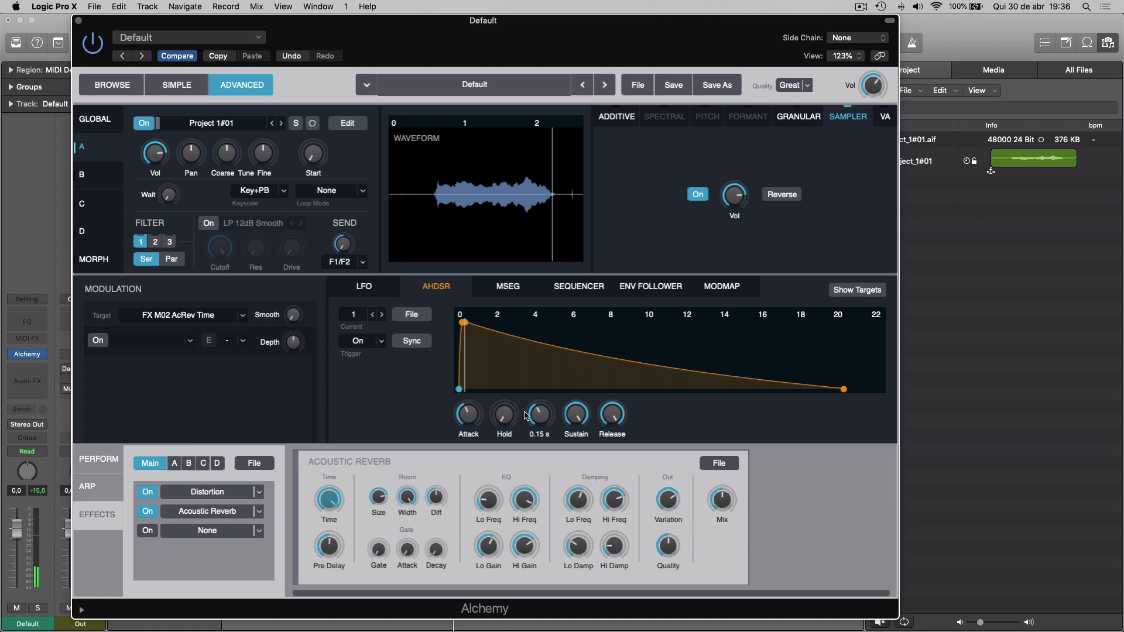
drag(508, 414, 514, 207)
drag(546, 415, 593, 274)
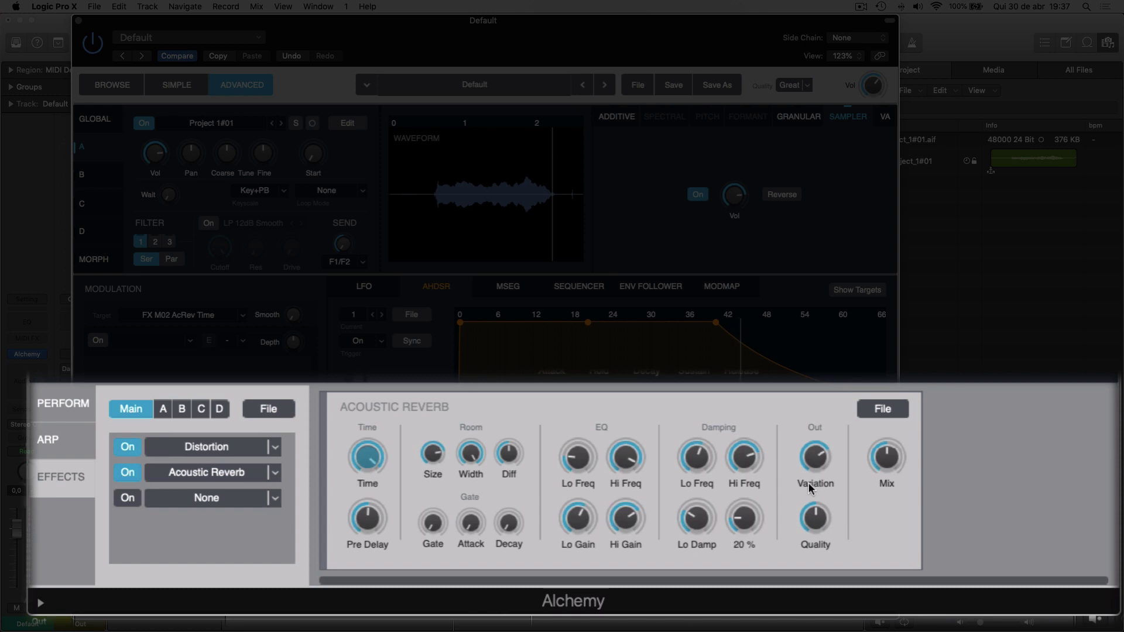
Step: Raise the Acoustic Reverb's Mix to 100%
mouse_move(894, 441)
drag(890, 440, 751, 374)
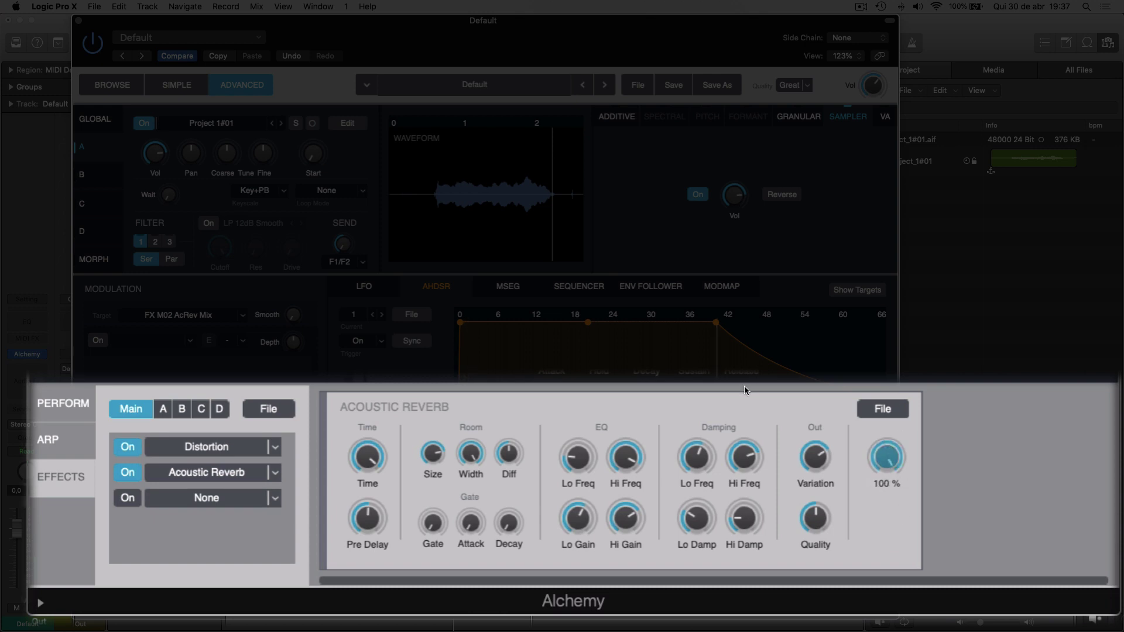
mouse_move(894, 438)
mouse_down()
mouse_move(897, 459)
mouse_move(899, 431)
mouse_up()
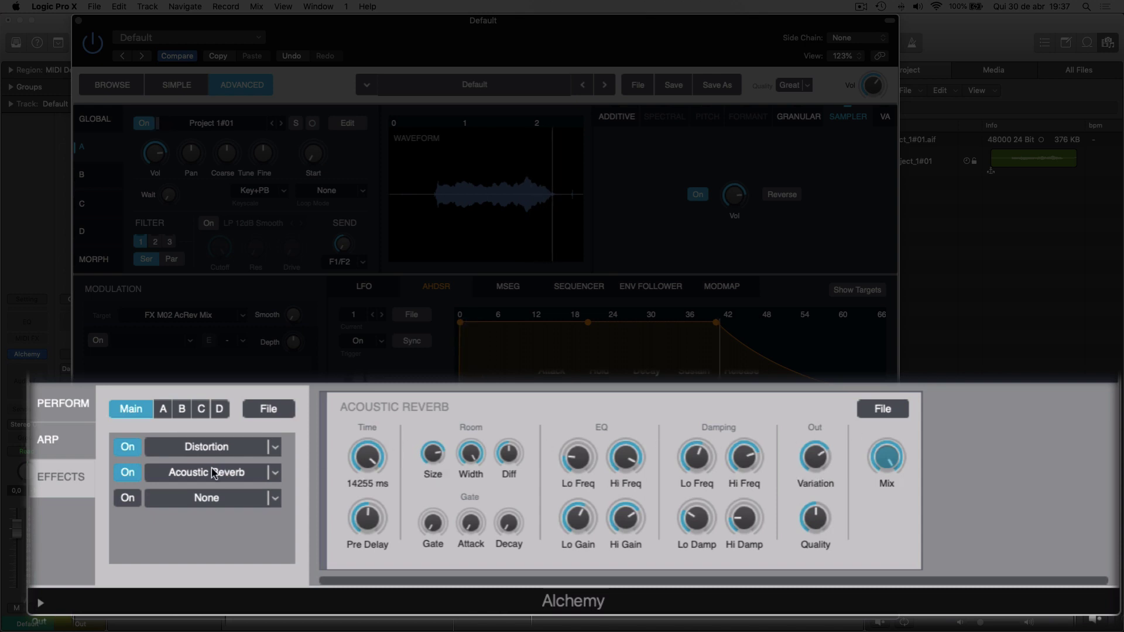
Step: Enable the third main effects slot and load the Vintage Compressor into it
click(131, 490)
click(274, 492)
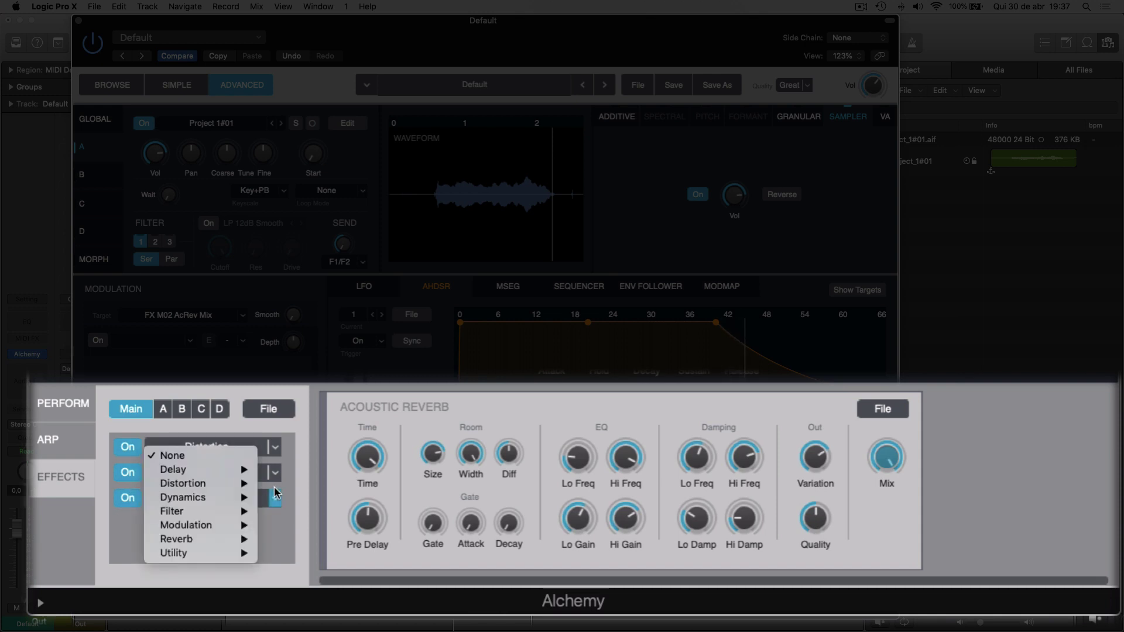
mouse_move(212, 477)
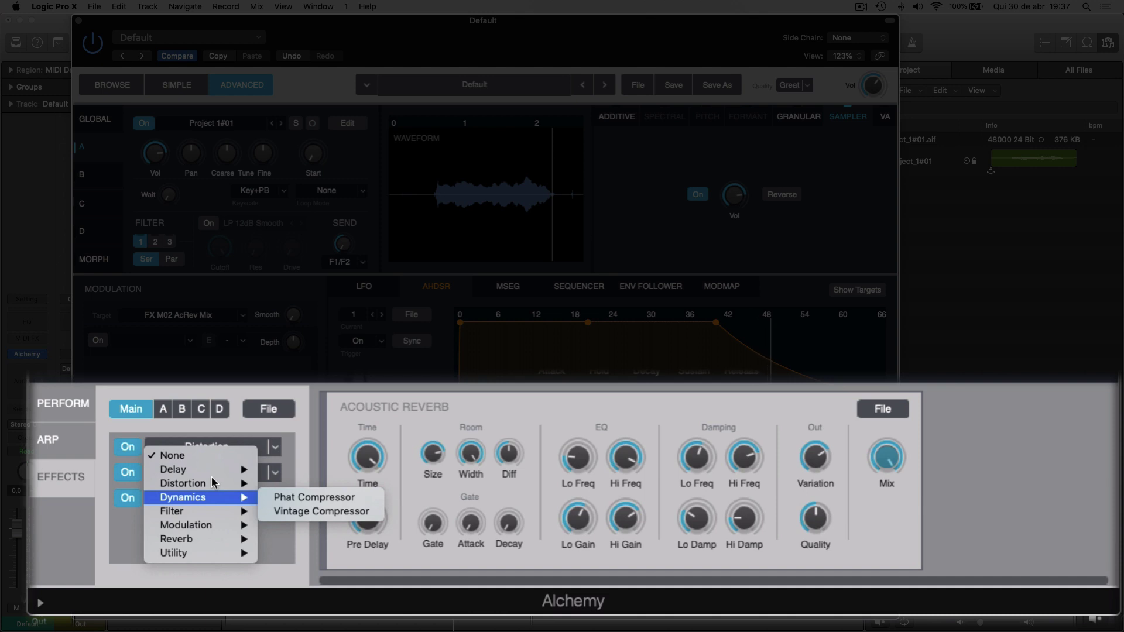
click(317, 506)
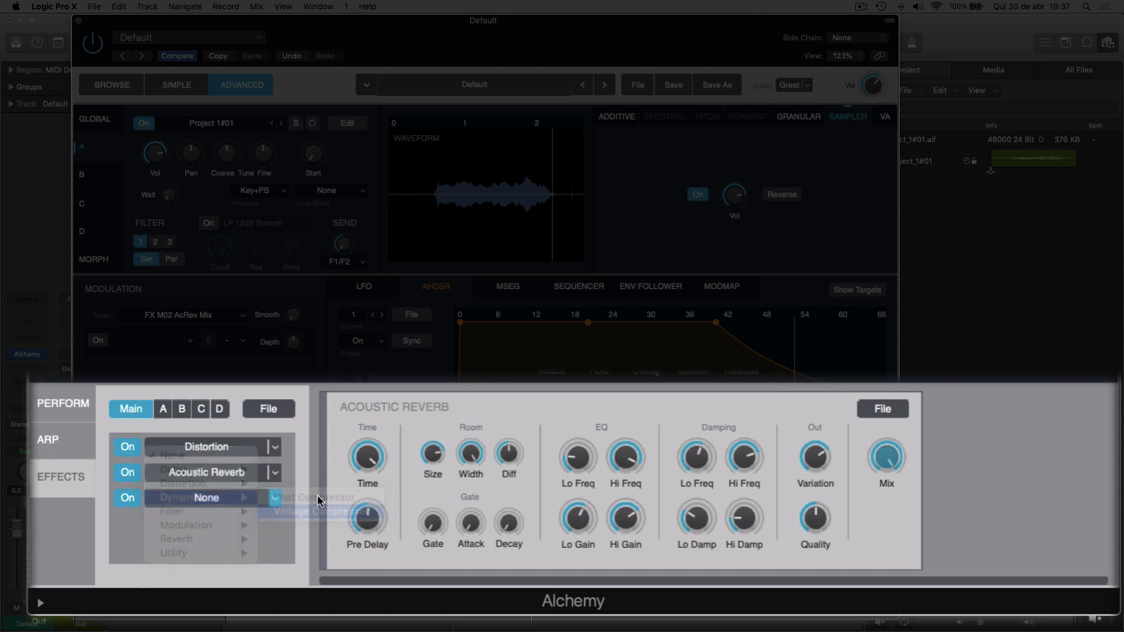
Step: Raise the Vintage Compressor's Input Gain moderately
mouse_move(455, 521)
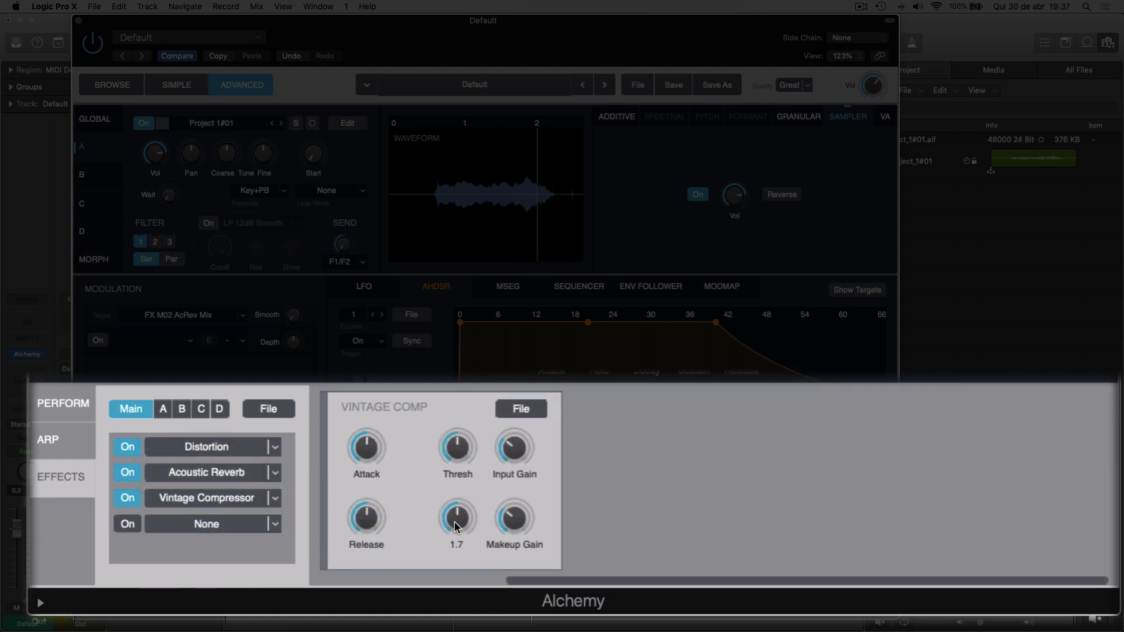
mouse_move(455, 433)
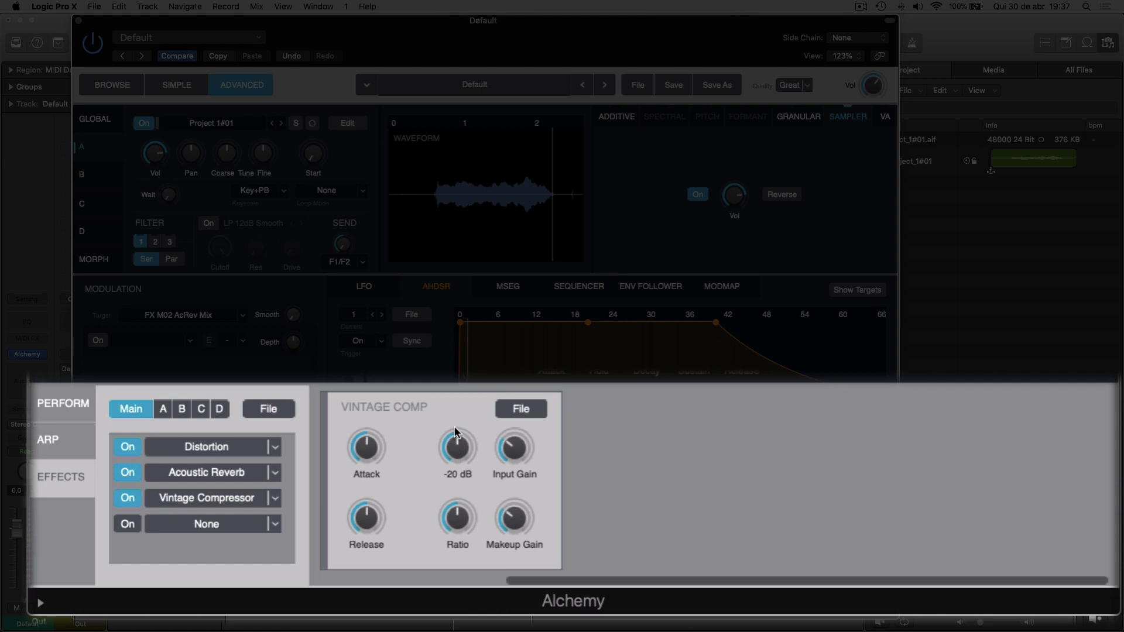
mouse_move(513, 437)
drag(514, 437, 522, 393)
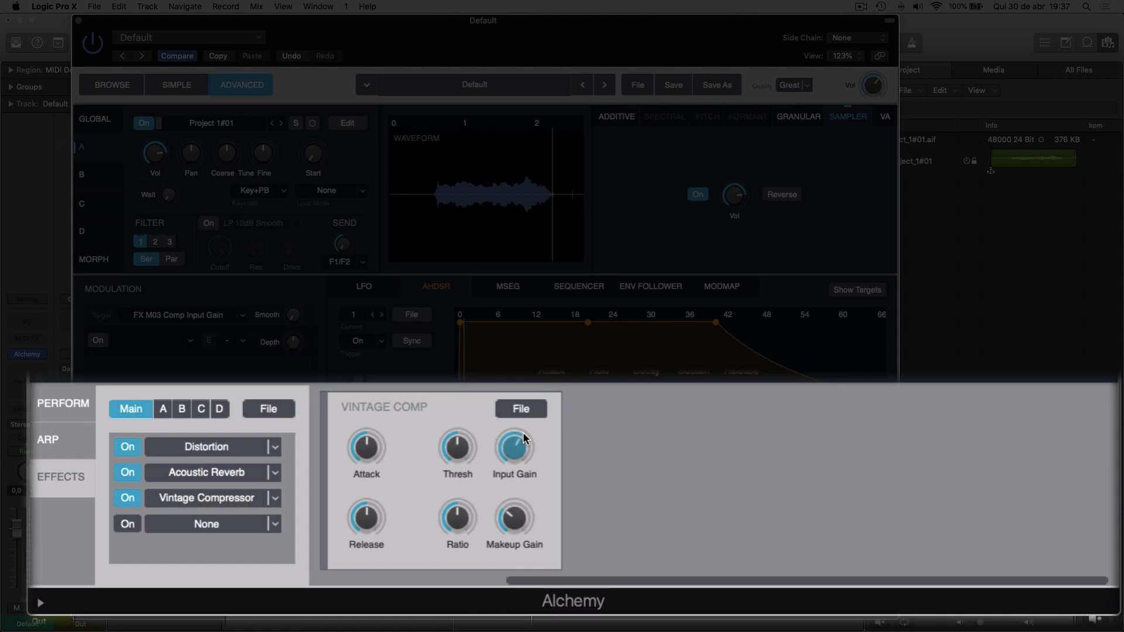
Step: Lower the Distortion's Bitcrusher to about 53% and shorten the Acoustic Reverb's Time
click(215, 430)
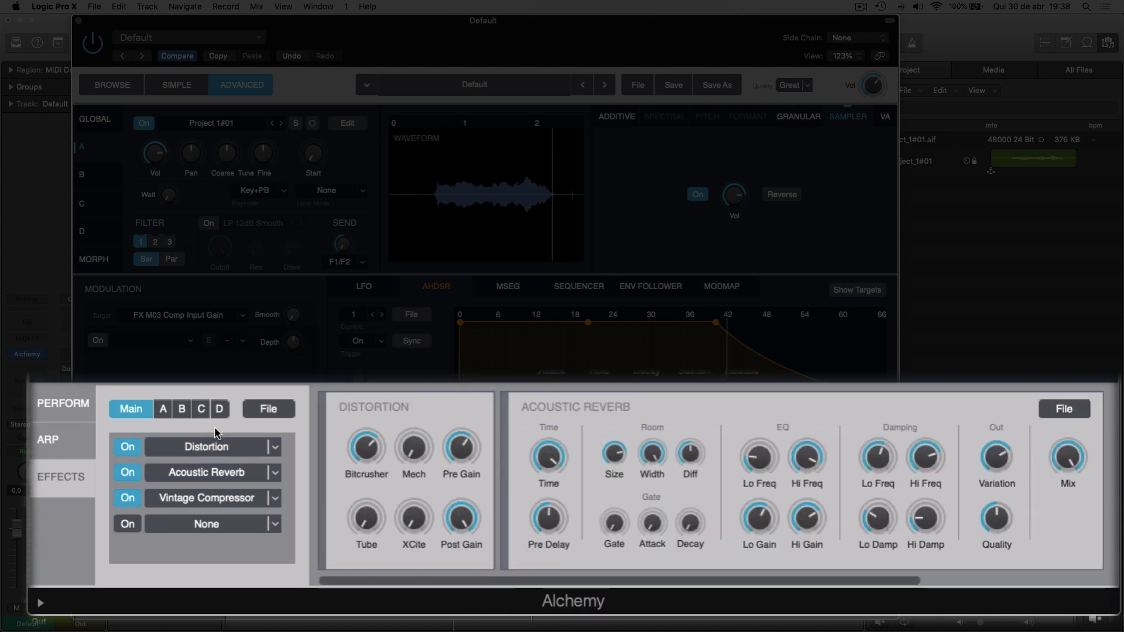
drag(374, 431, 387, 465)
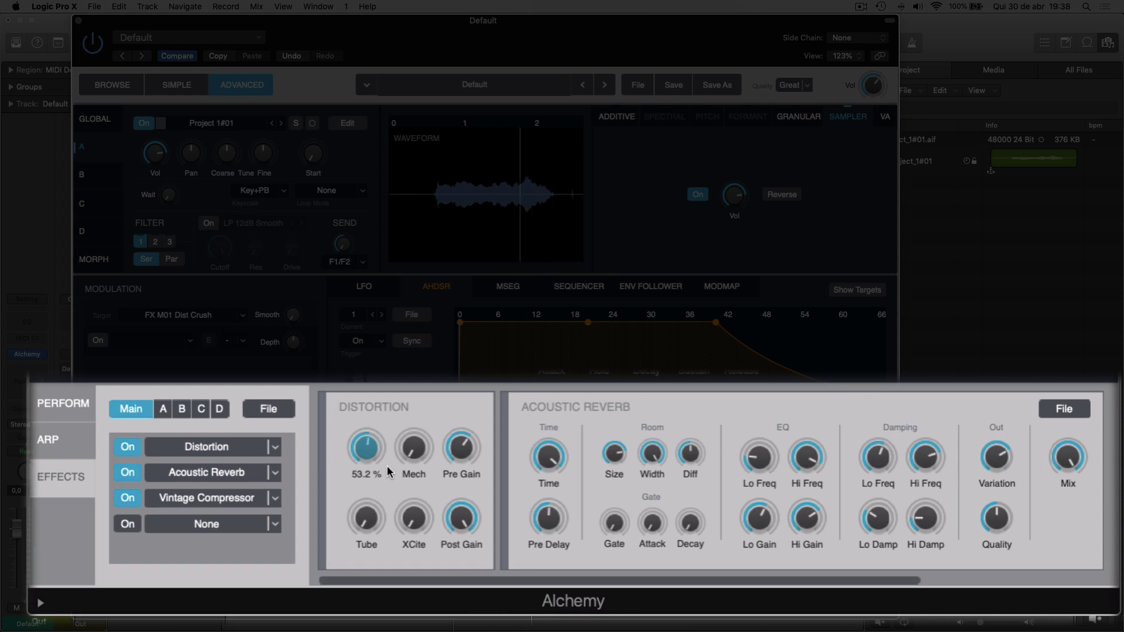
scroll(563, 408, right, 3)
scroll(446, 391, left, 3)
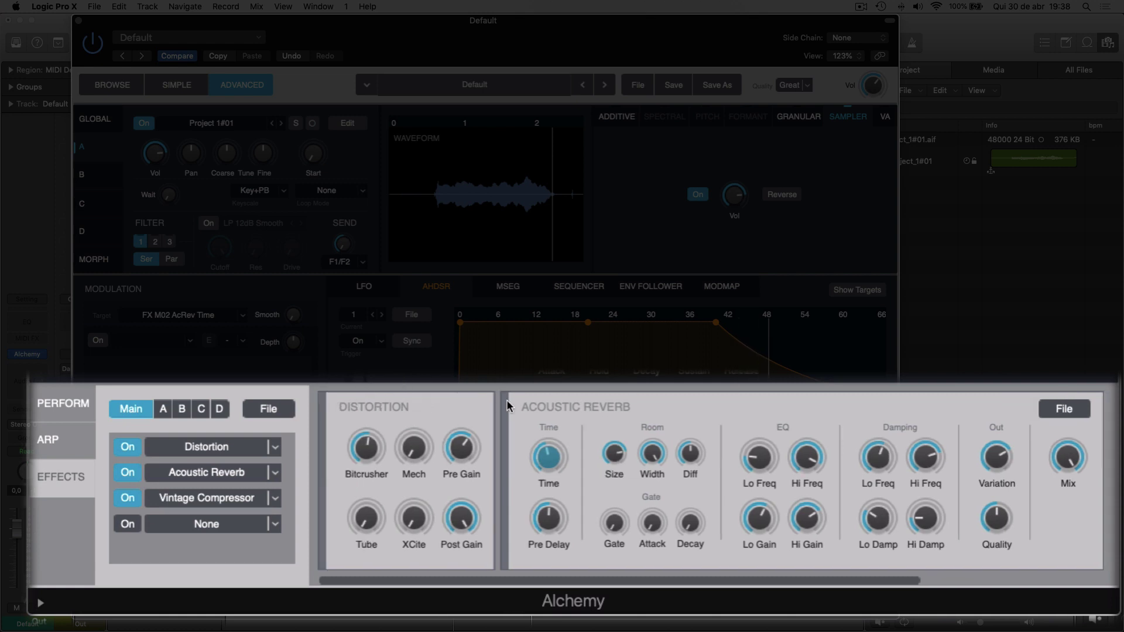
scroll(508, 400, right, 10)
scroll(400, 389, right, 15)
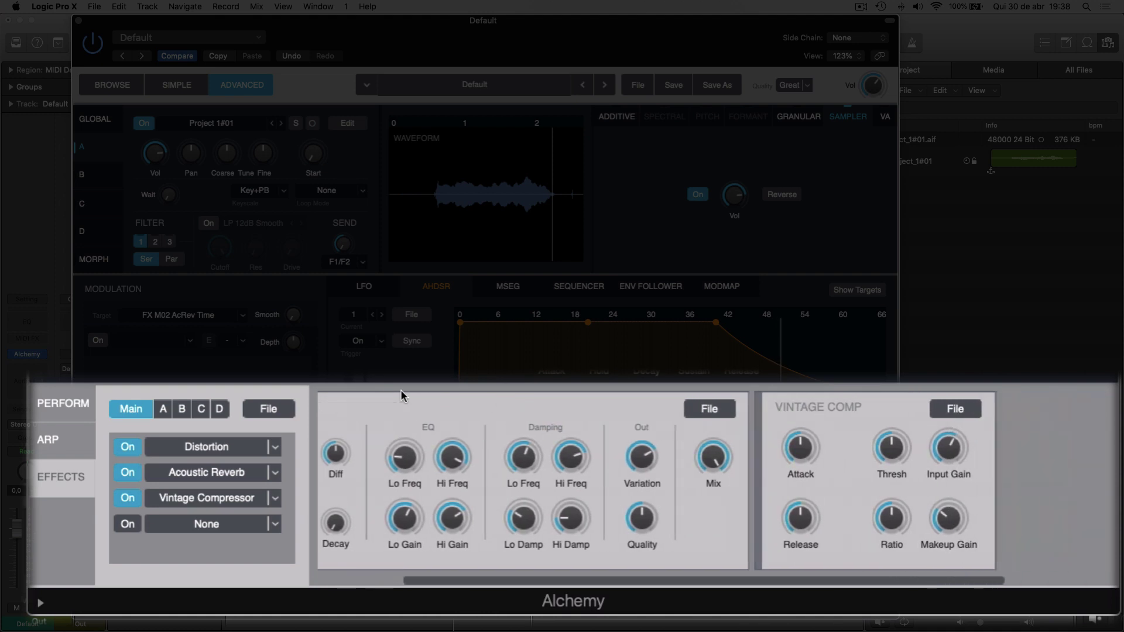
scroll(613, 389, left, 20)
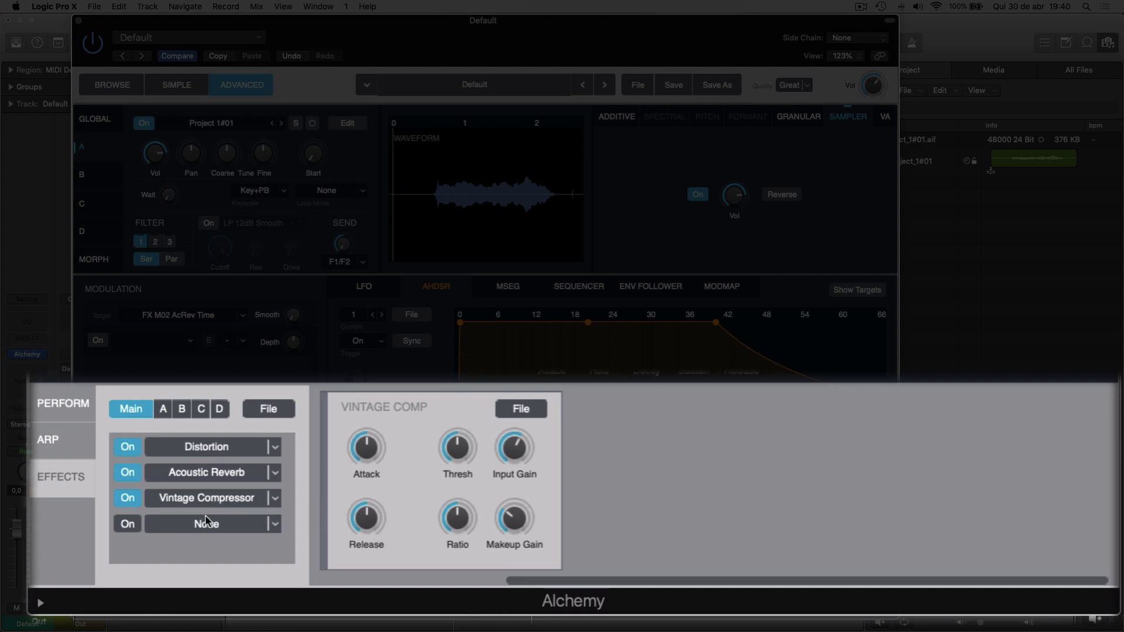
Step: Enable the fourth main effects slot and load the Three Band EQ into it
click(120, 509)
click(276, 508)
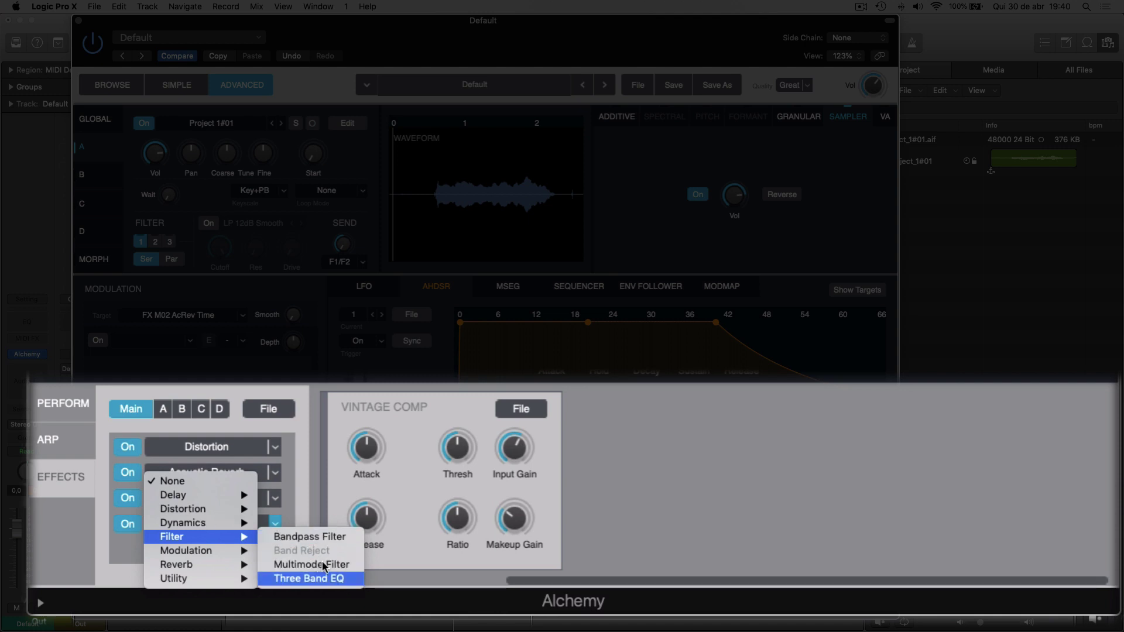
click(323, 564)
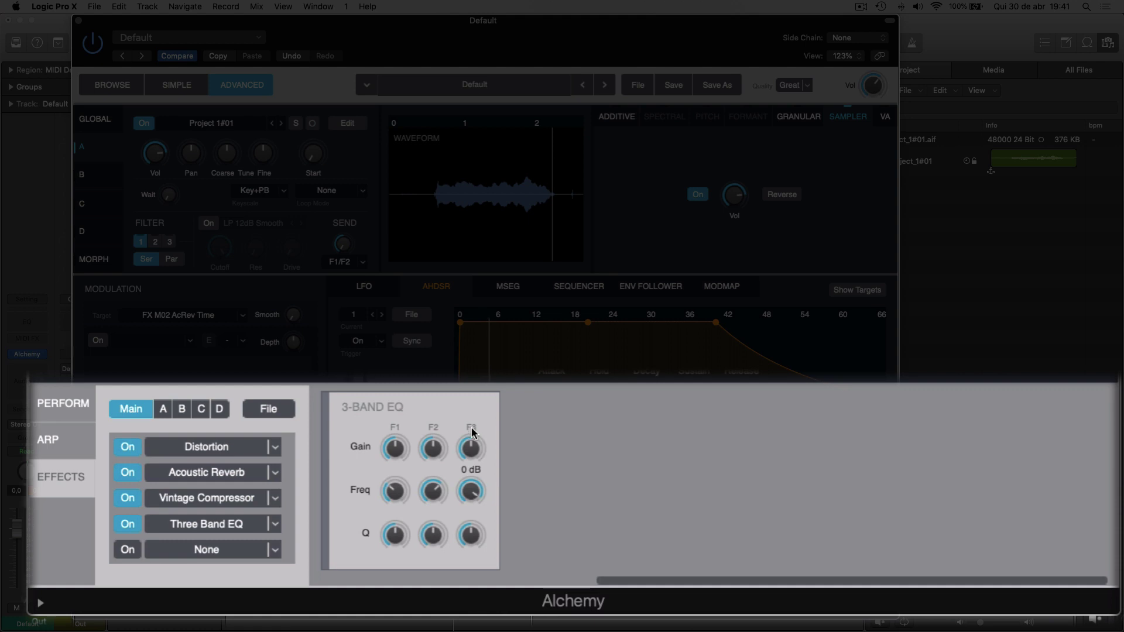
Step: Boost the Three Band EQ's F1 and F3 gains and cut its F2 gain to about -11 dB
drag(471, 445, 479, 368)
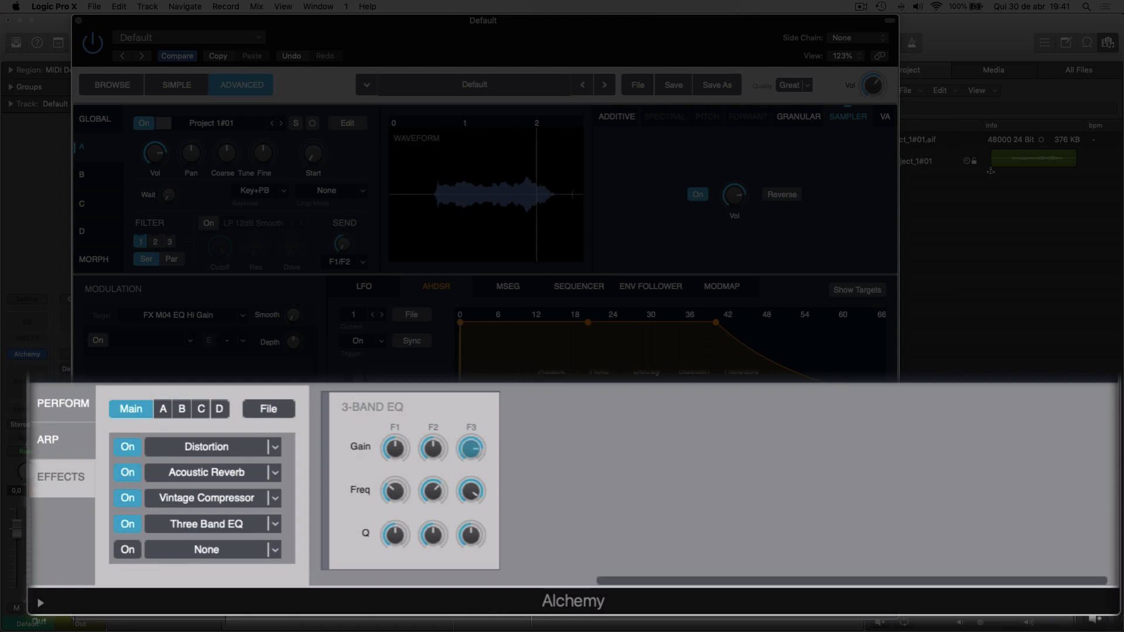
mouse_move(393, 435)
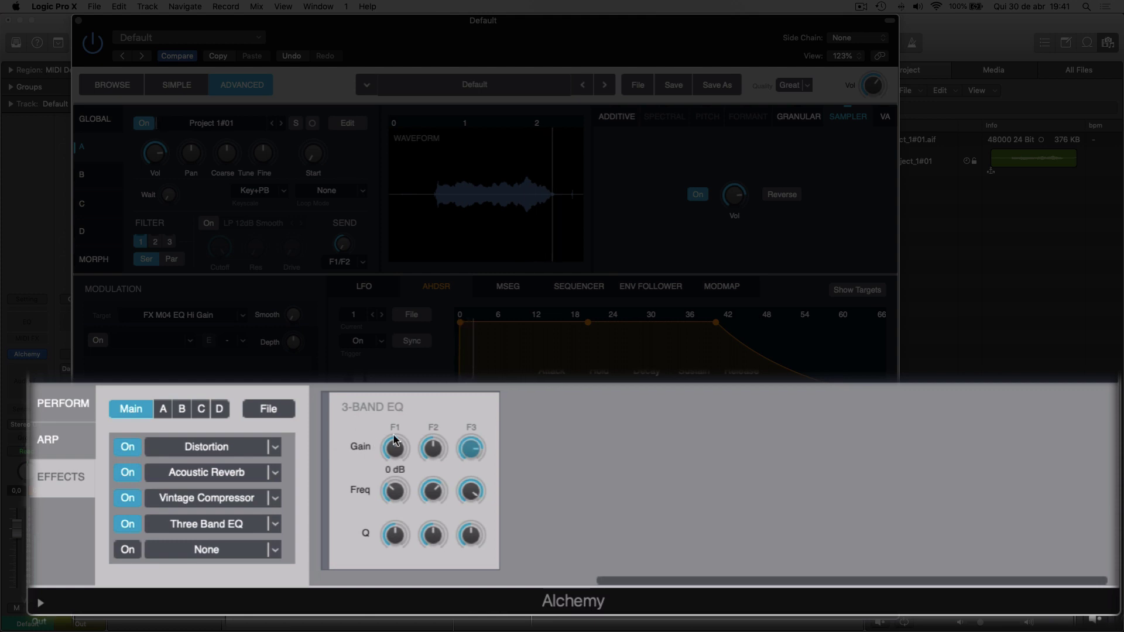
drag(392, 433, 392, 373)
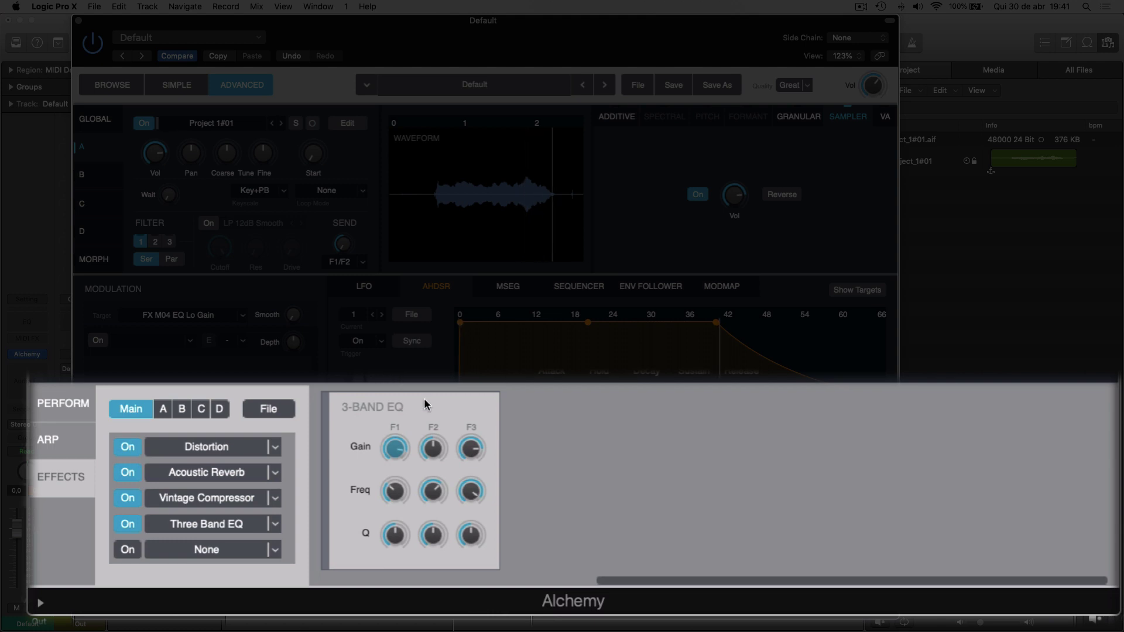
drag(471, 449, 447, 497)
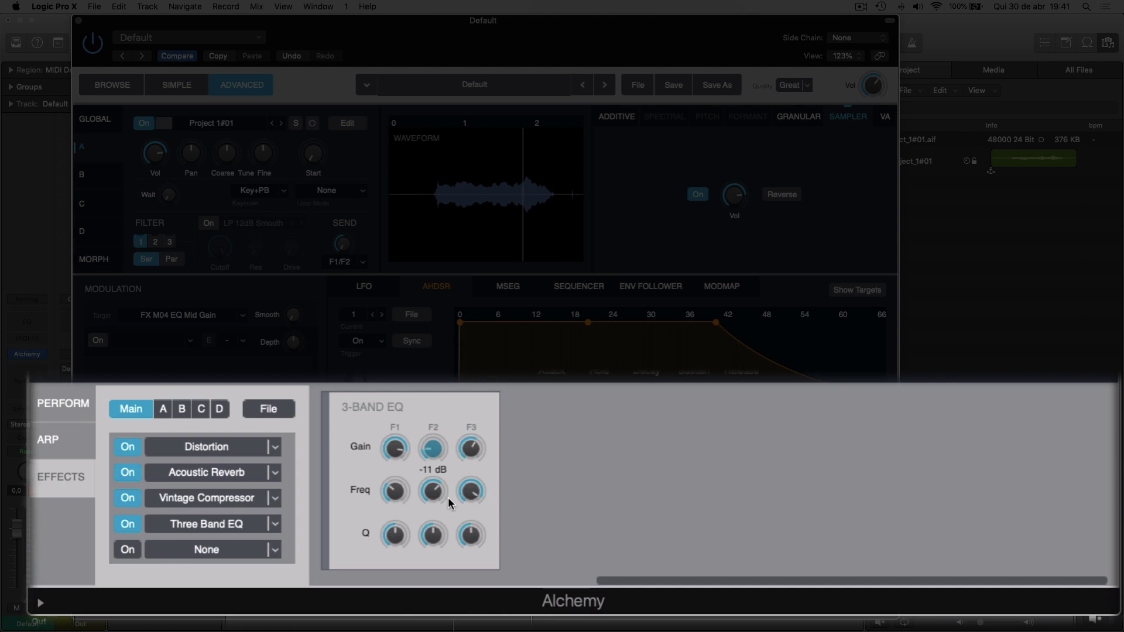